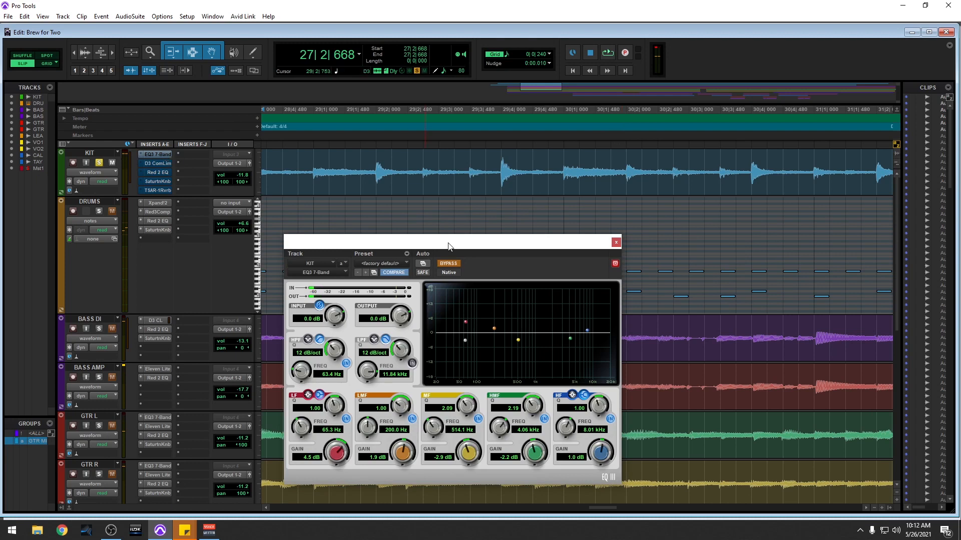
# Activate the EQ3 7-Band on the KIT track and compare its processed and bypassed sound during playback, leaving it active
pyautogui.click(446, 263)
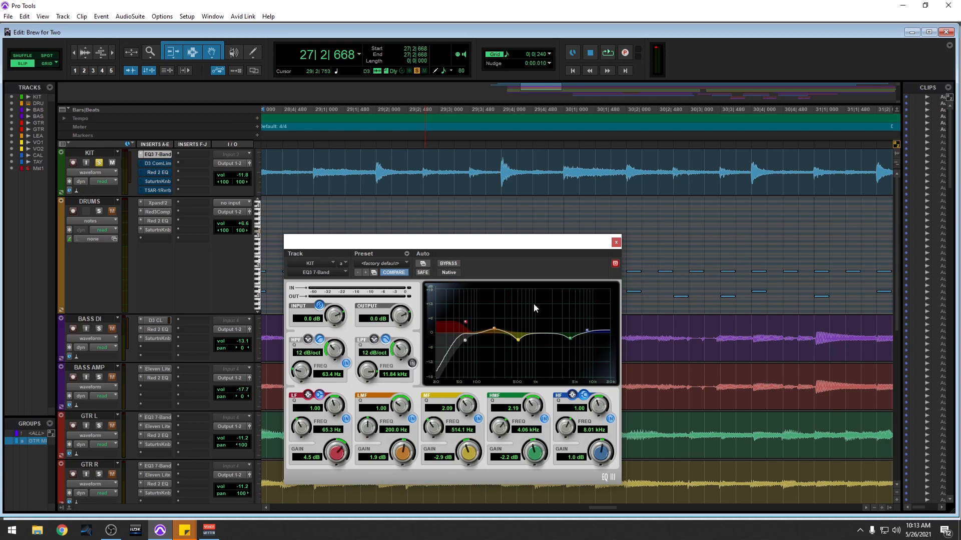
pyautogui.moveTo(549, 251); pyautogui.dragTo(714, 282)
pyautogui.hscroll(-5, 557, 188)
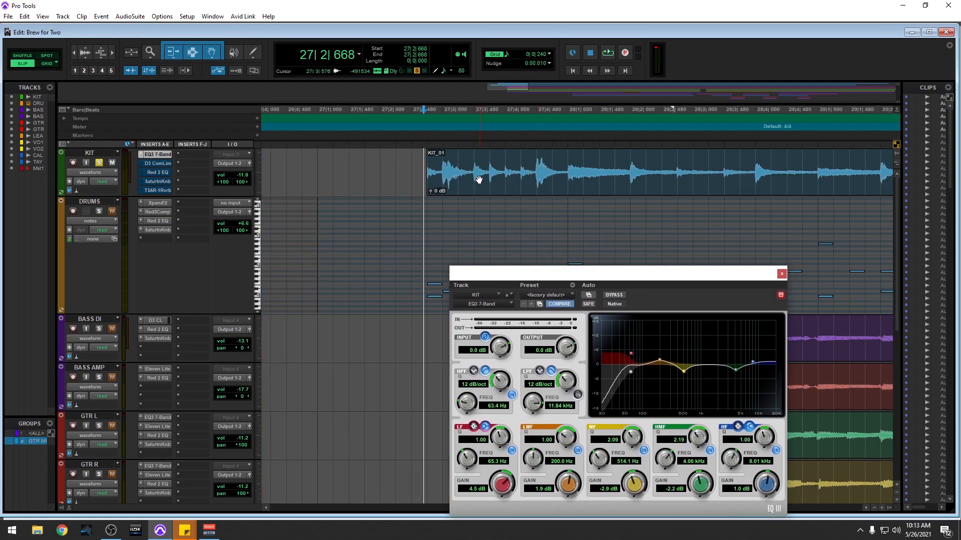
pyautogui.press('space')
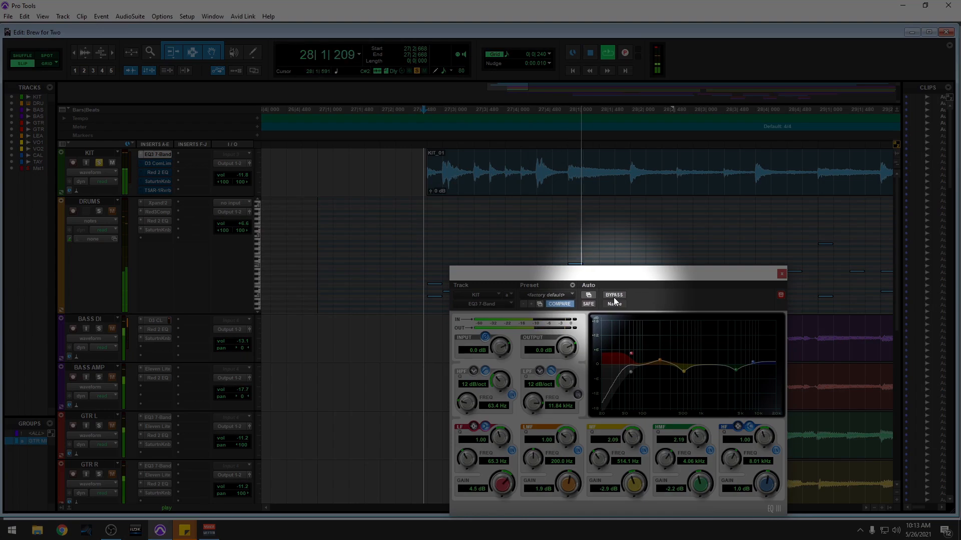
pyautogui.click(614, 295)
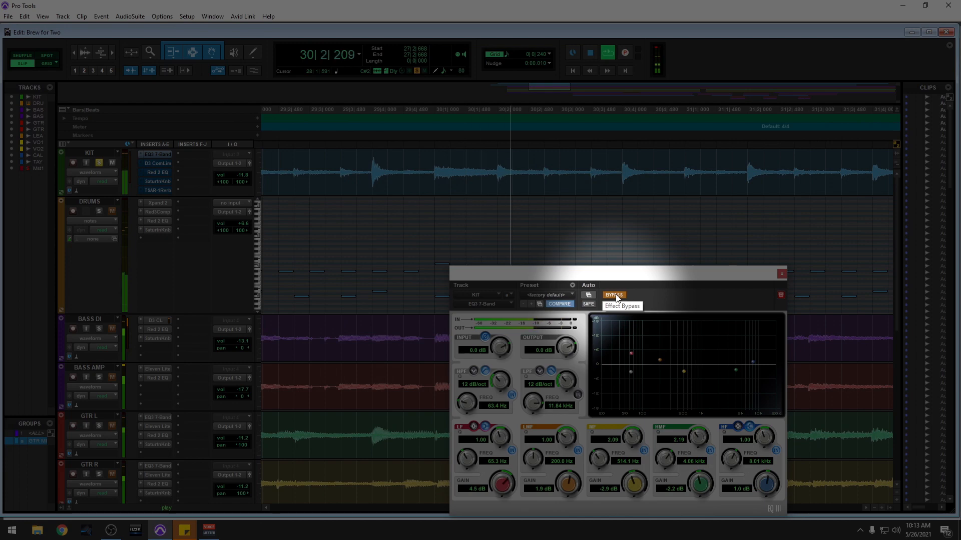
pyautogui.click(616, 296)
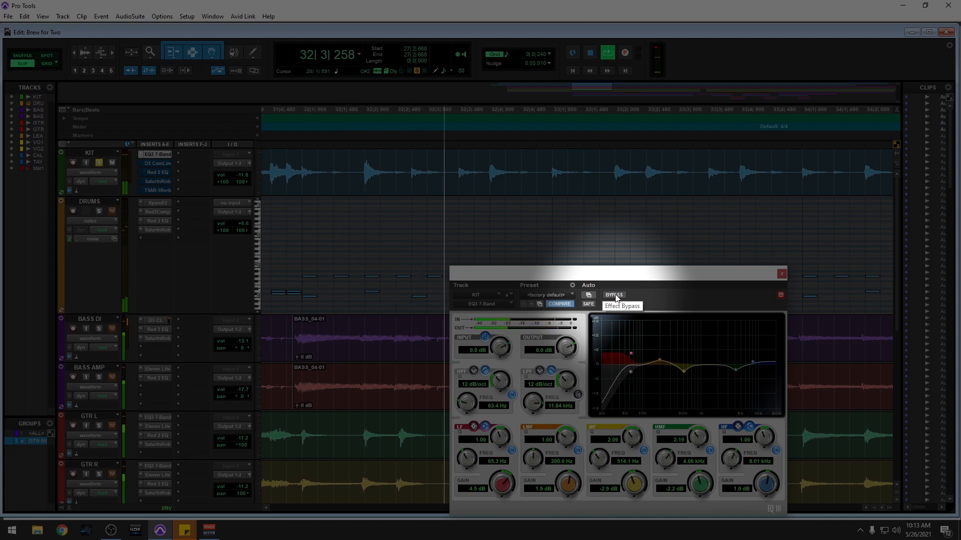
pyautogui.click(616, 296)
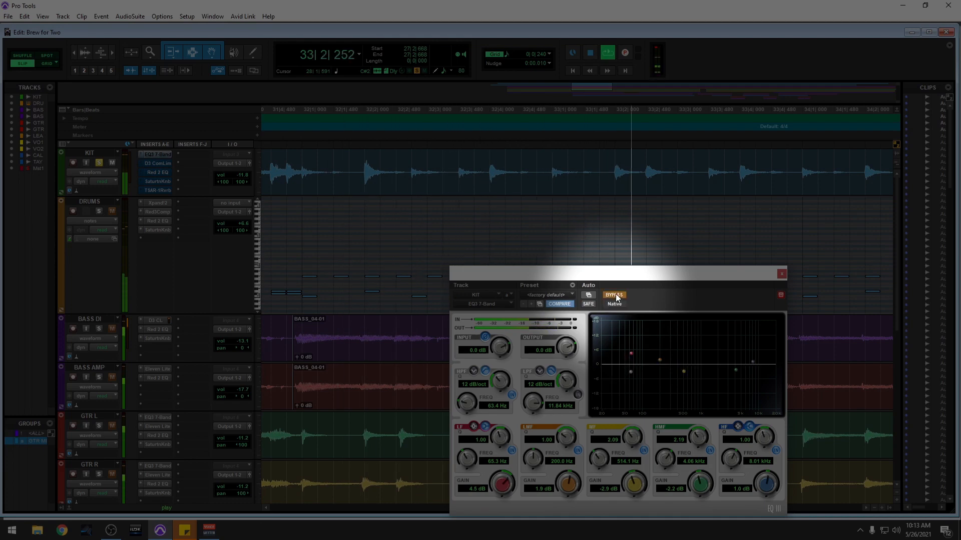
pyautogui.click(616, 296)
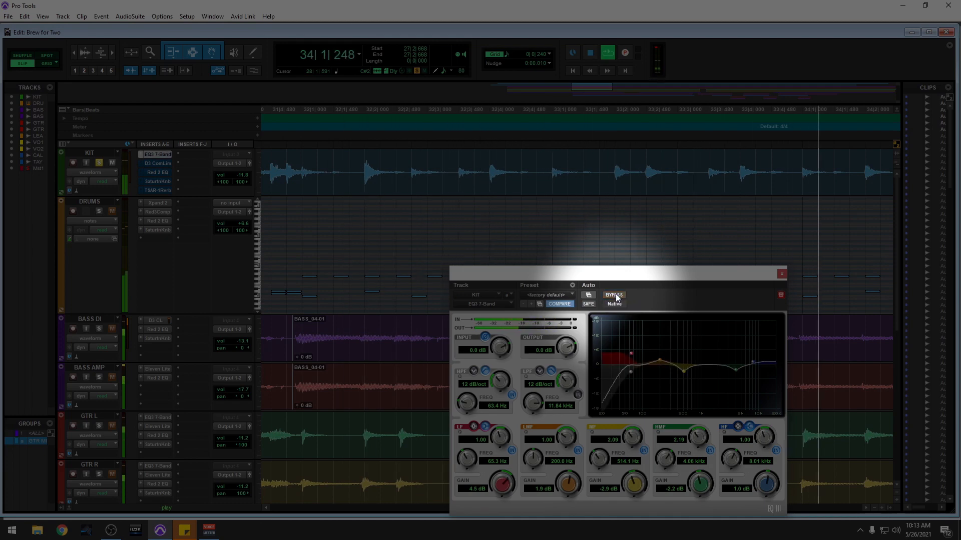
pyautogui.press('space')
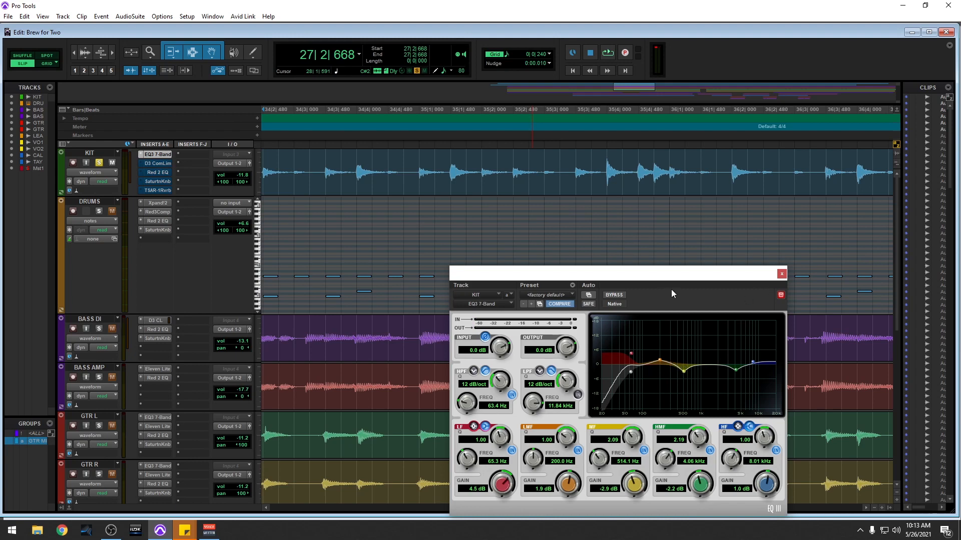
pyautogui.click(780, 273)
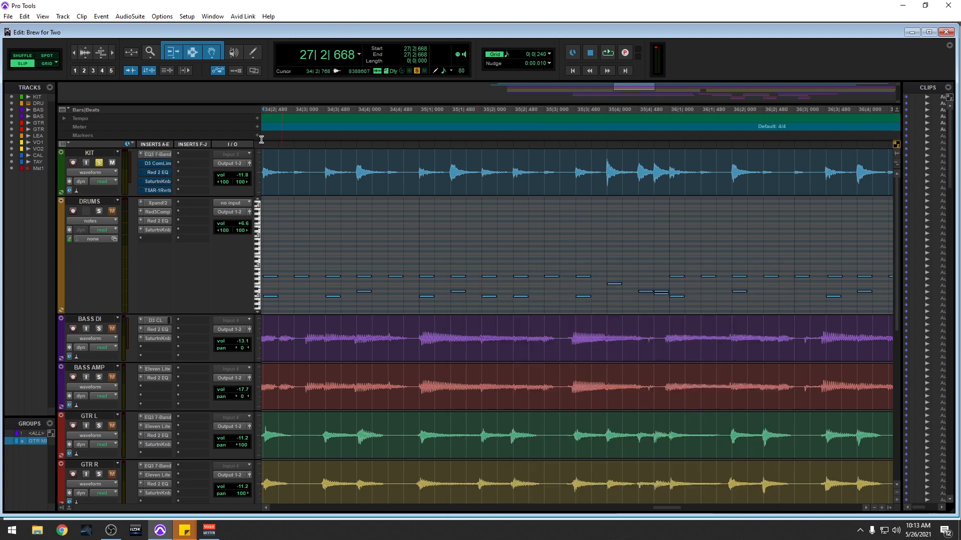
# Activate the Dyn3 Compressor/Limiter on the KIT track and compare it with bypass during playback, leaving it active
pyautogui.click(152, 164)
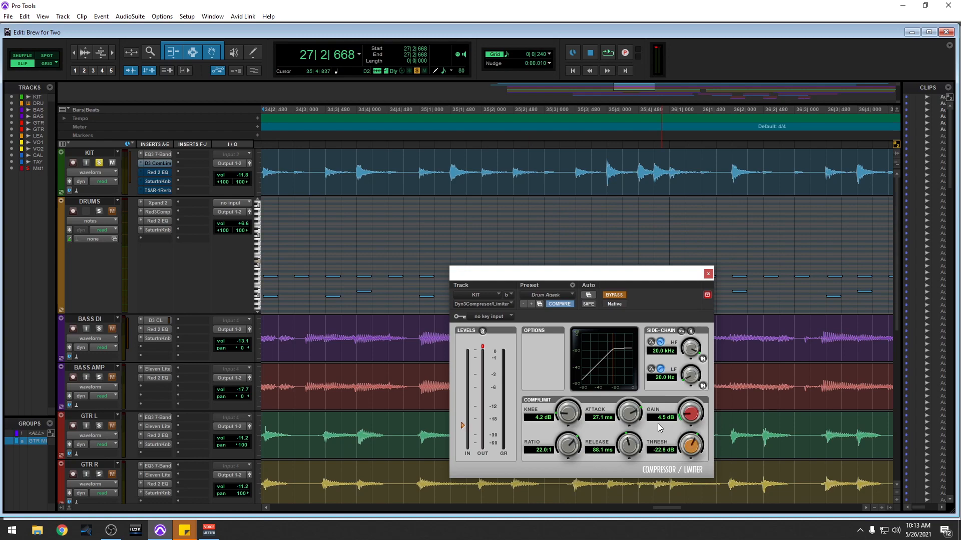
pyautogui.hscroll(-10, 673, 200)
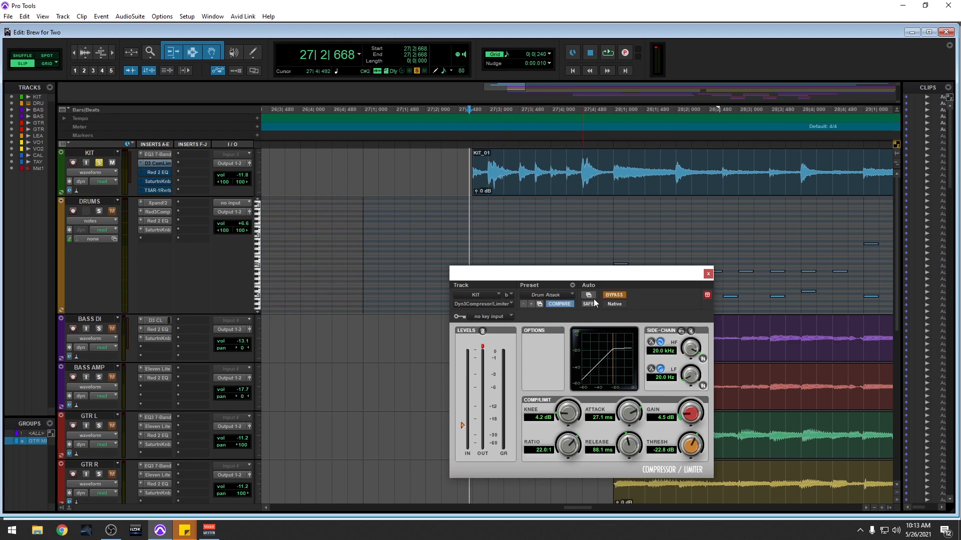
pyautogui.press('space')
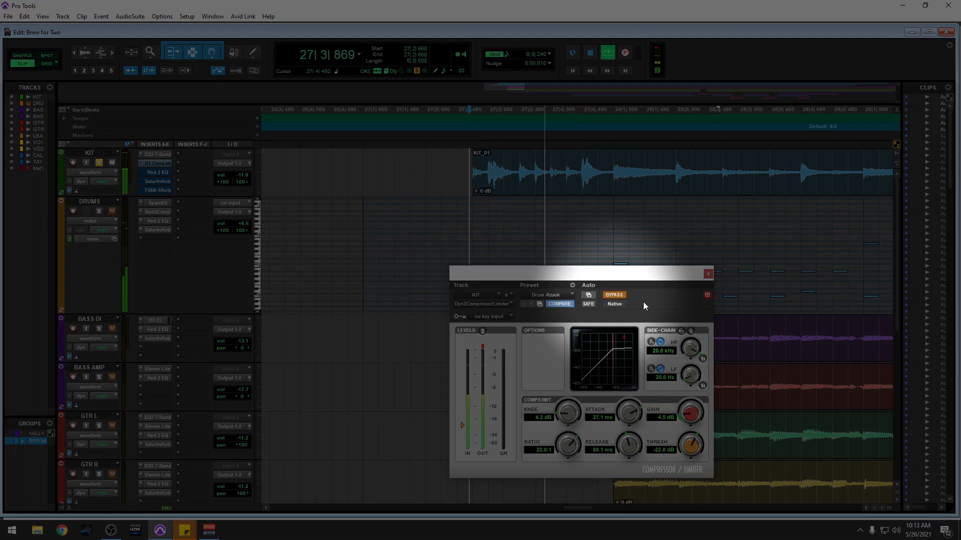
pyautogui.click(616, 296)
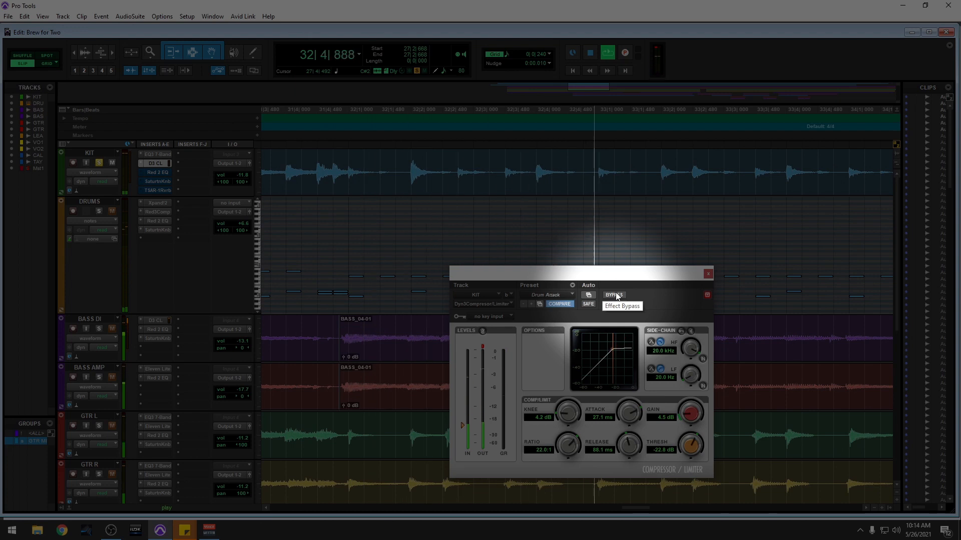
pyautogui.click(613, 295)
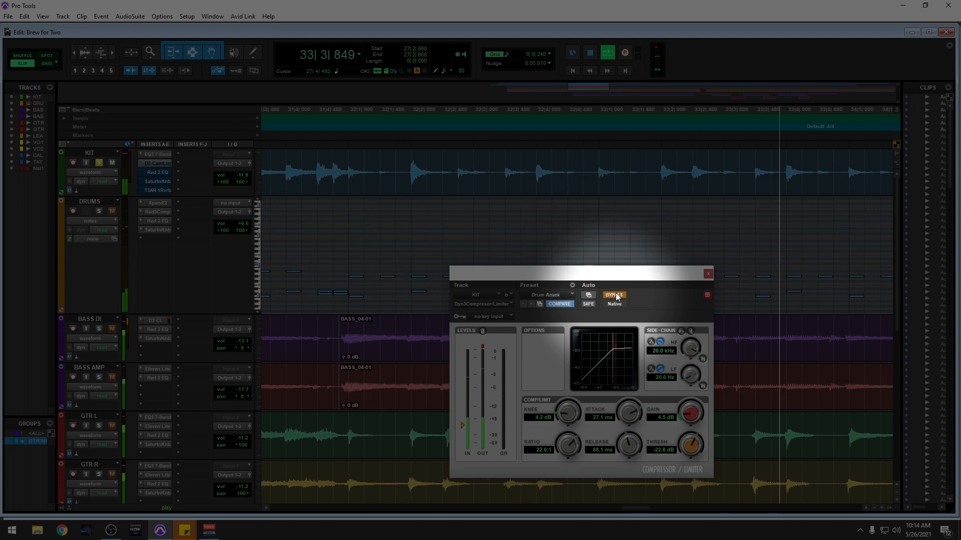
pyautogui.click(616, 296)
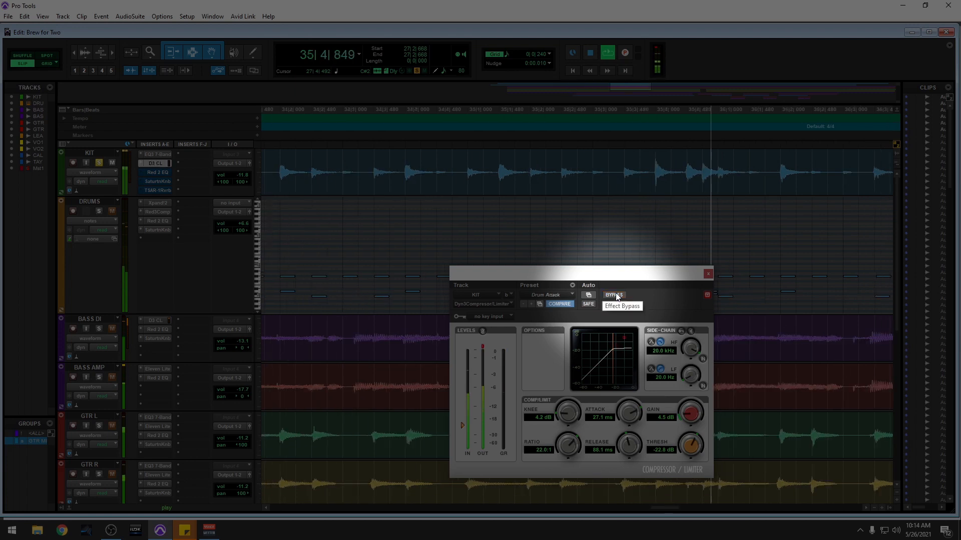
pyautogui.press('space')
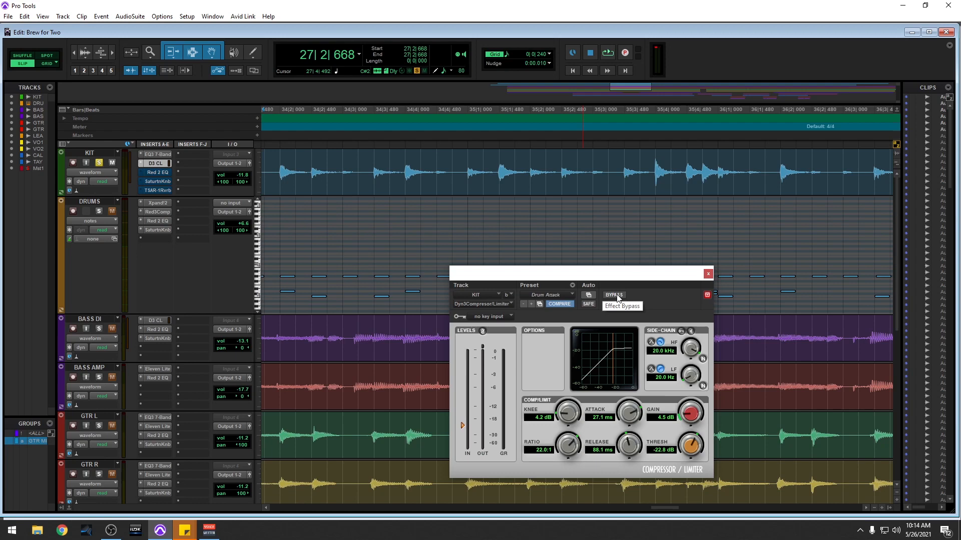
pyautogui.click(709, 275)
pyautogui.hscroll(-5, 699, 264)
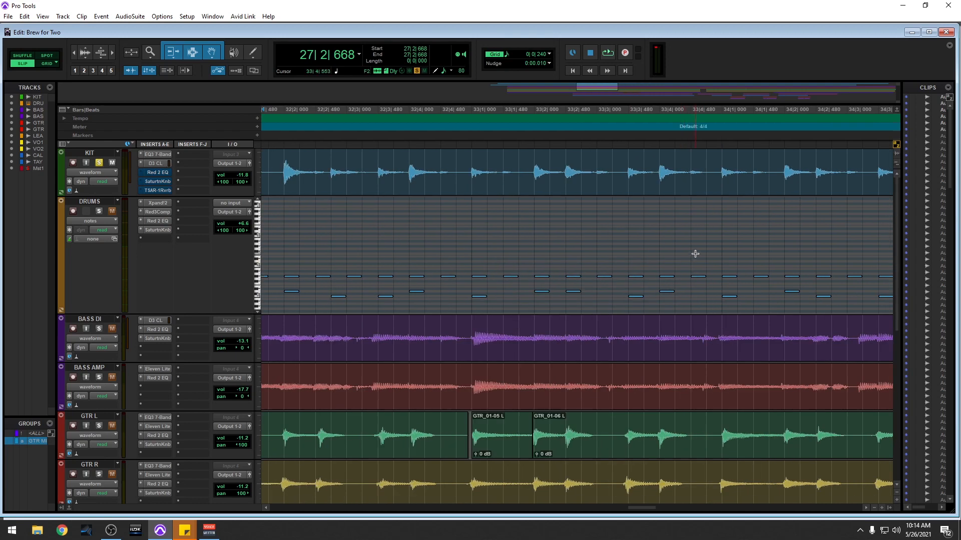
pyautogui.hscroll(-4, 695, 254)
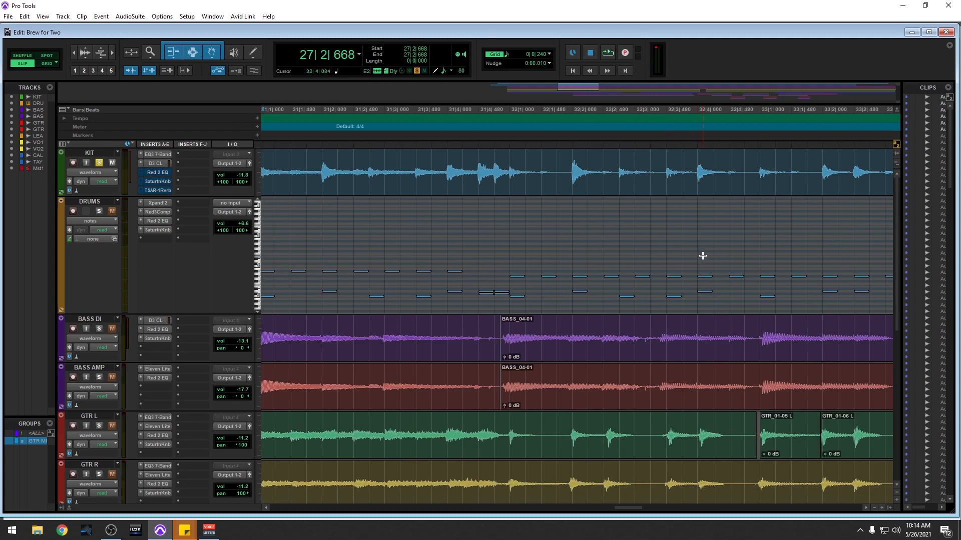
pyautogui.hscroll(-10, 703, 256)
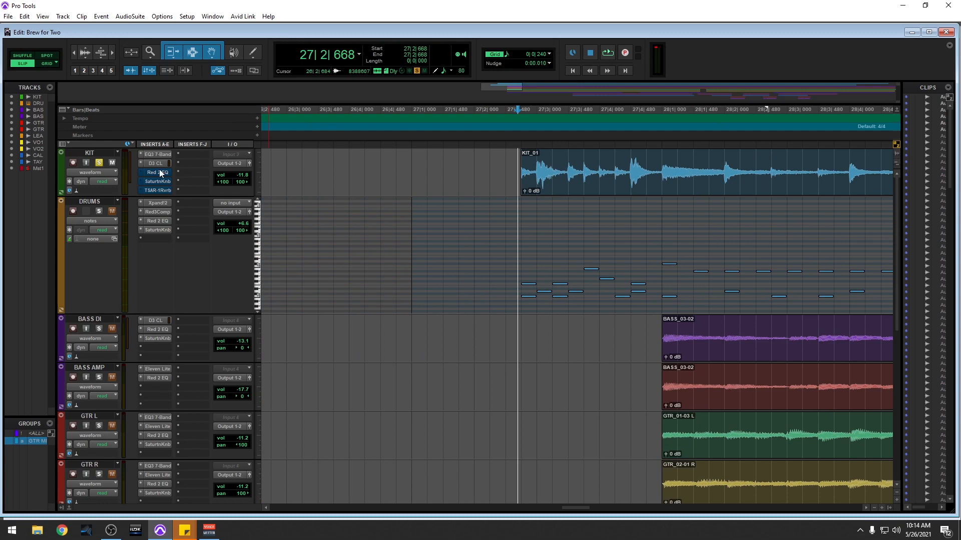
pyautogui.click(165, 164)
pyautogui.press('space')
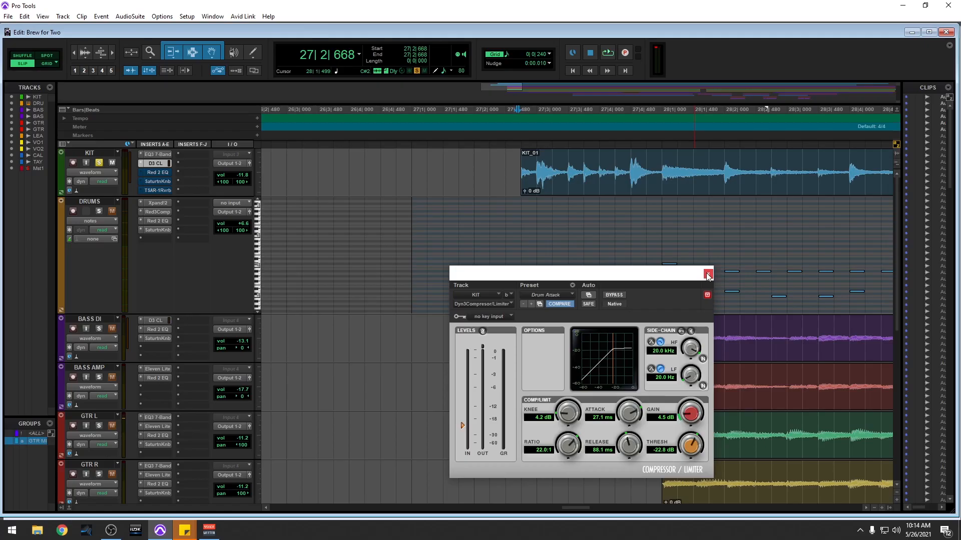
pyautogui.click(708, 275)
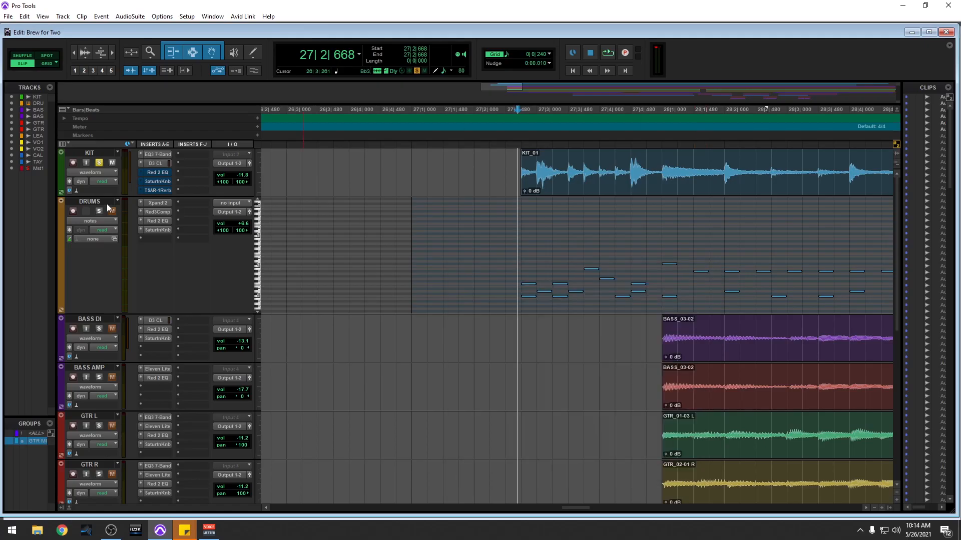
# Activate the Red 2 EQ on the KIT track and compare it with bypass during playback, leaving it active
pyautogui.click(161, 172)
pyautogui.moveTo(696, 273); pyautogui.dragTo(588, 198)
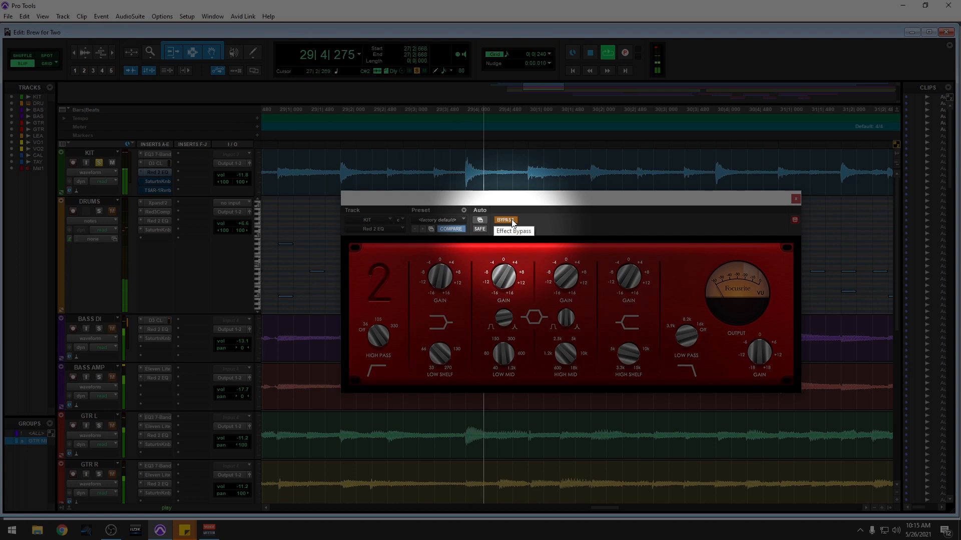
pyautogui.click(512, 220)
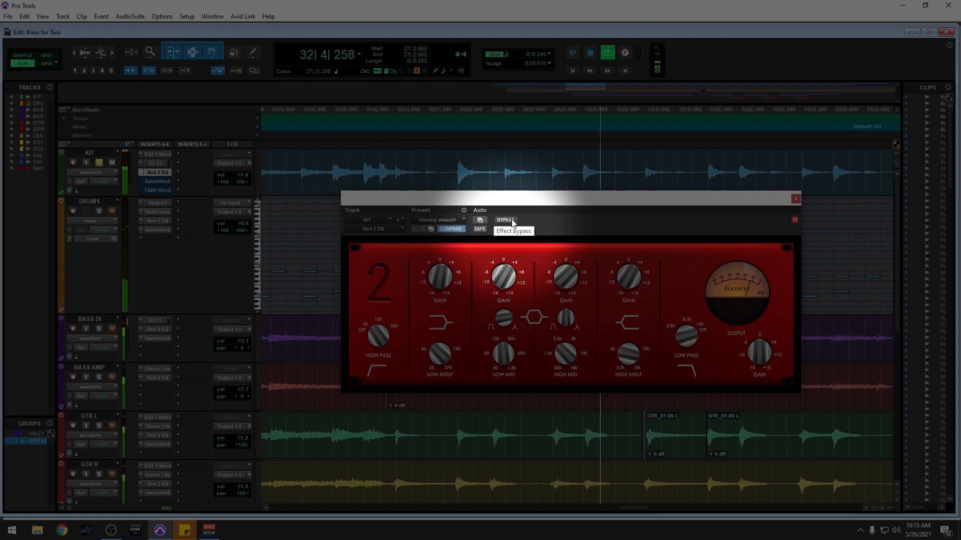
pyautogui.click(513, 222)
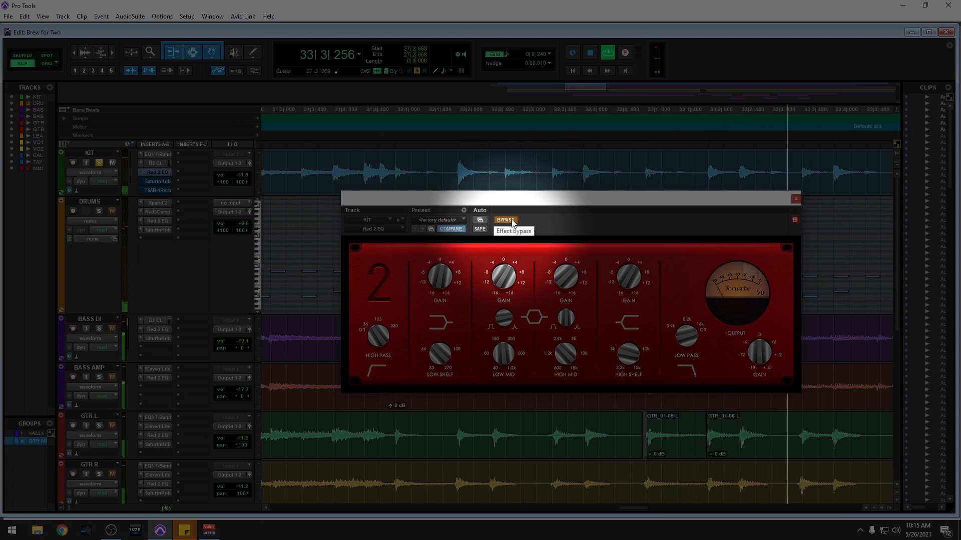
pyautogui.click(512, 222)
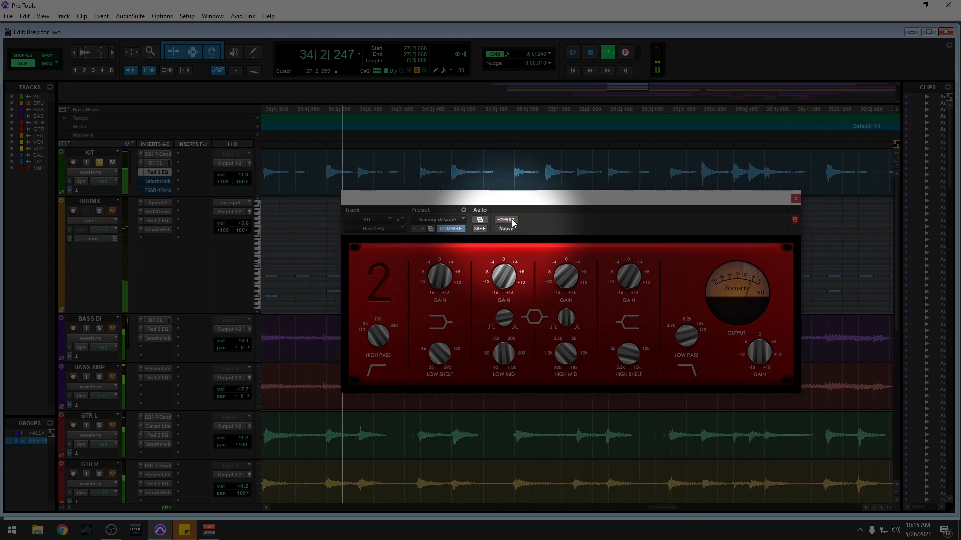
pyautogui.press('space')
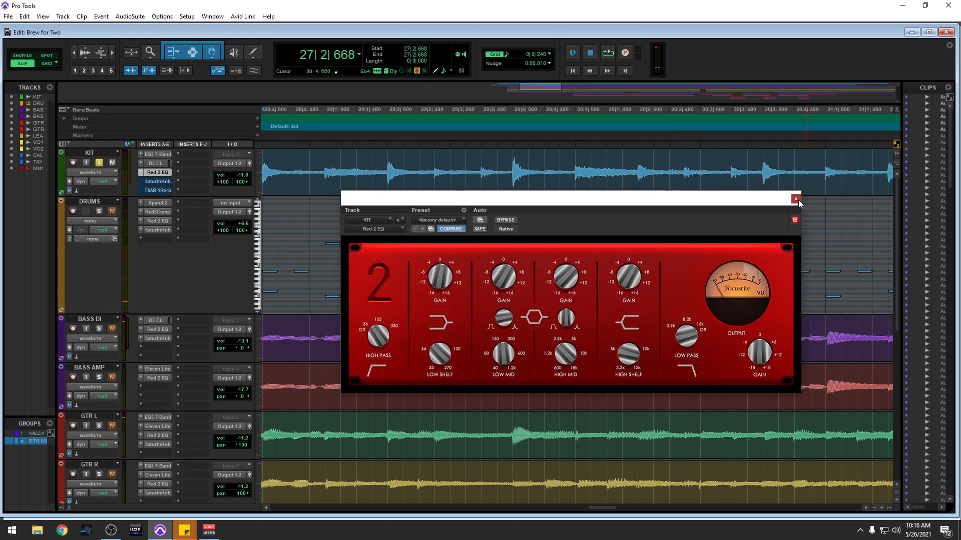
pyautogui.click(796, 199)
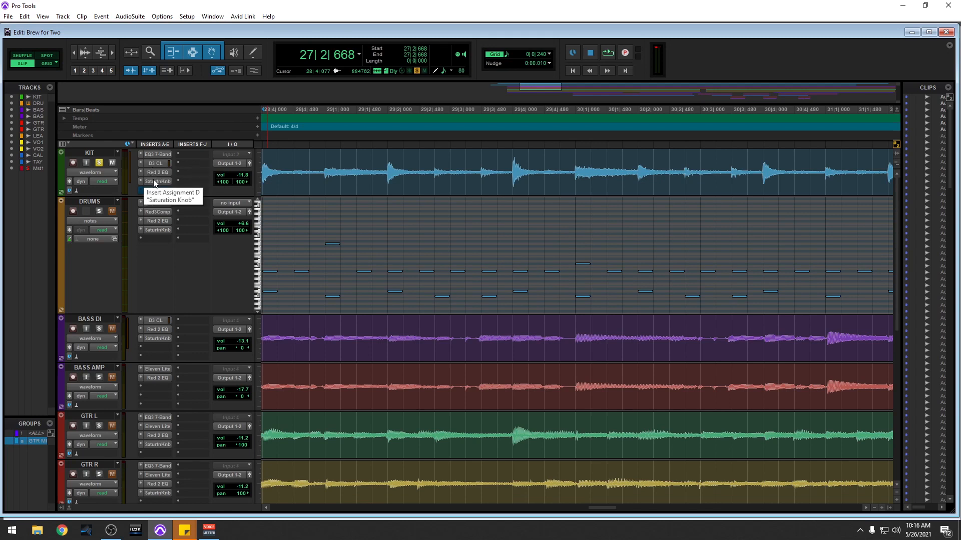
# Activate the Softube Saturation Knob on the KIT track and compare it with bypass during playback, leaving it active
pyautogui.click(155, 181)
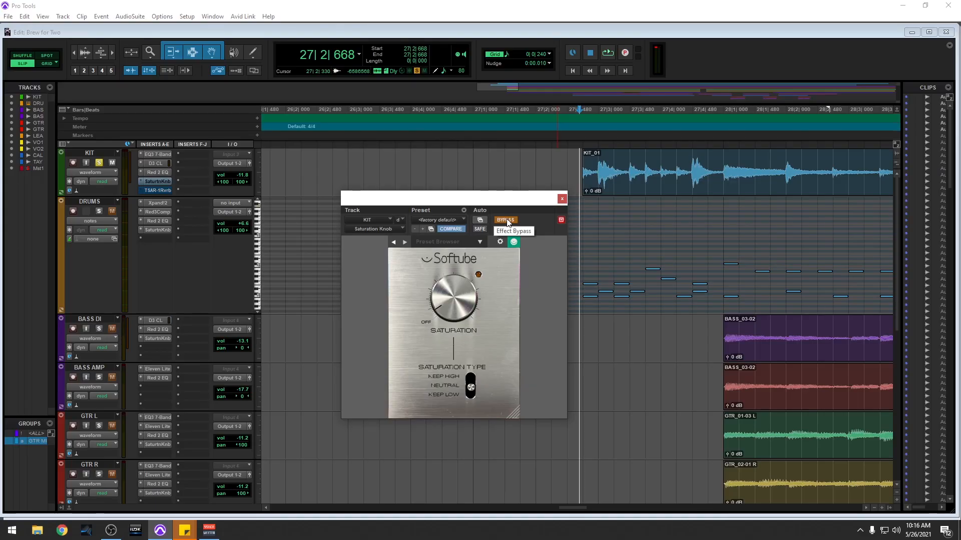
pyautogui.press('space')
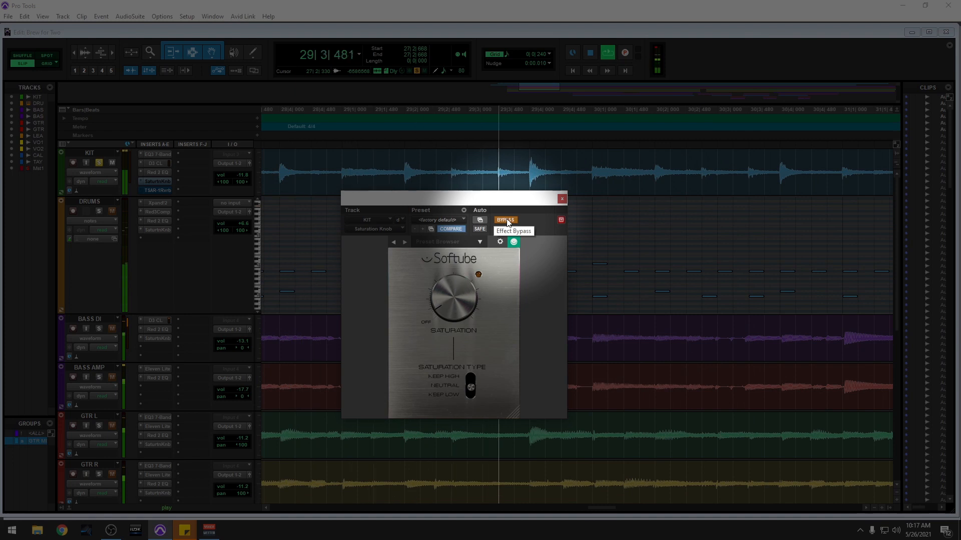
pyautogui.click(506, 220)
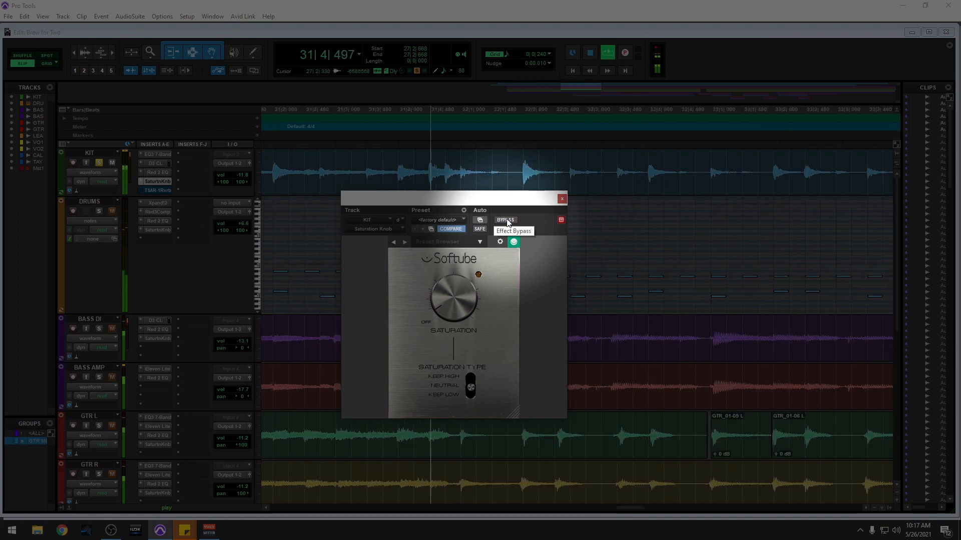
pyautogui.click(505, 220)
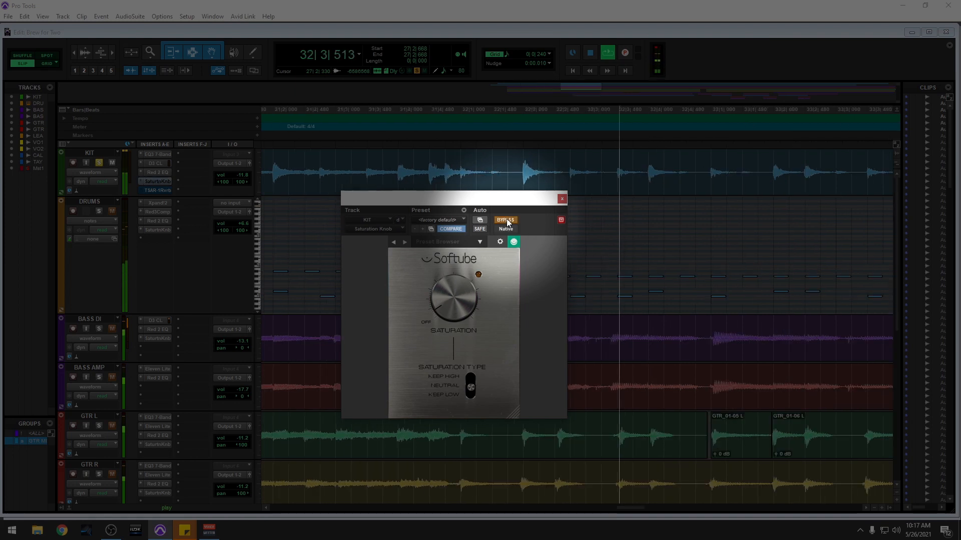
pyautogui.click(505, 220)
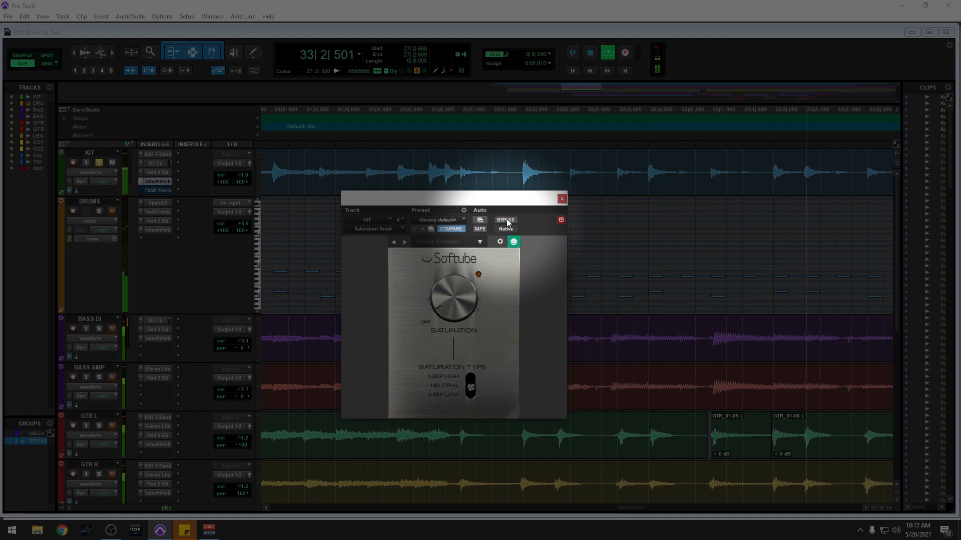
pyautogui.click(506, 220)
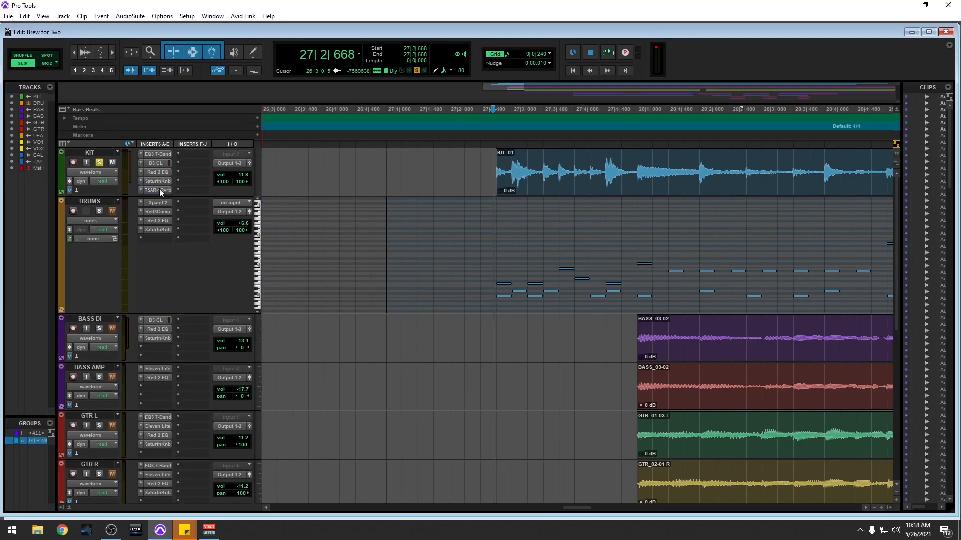
# Activate the Softube TSAR-1R Reverb on the KIT track and compare it with bypass during playback, leaving it active
pyautogui.click(158, 189)
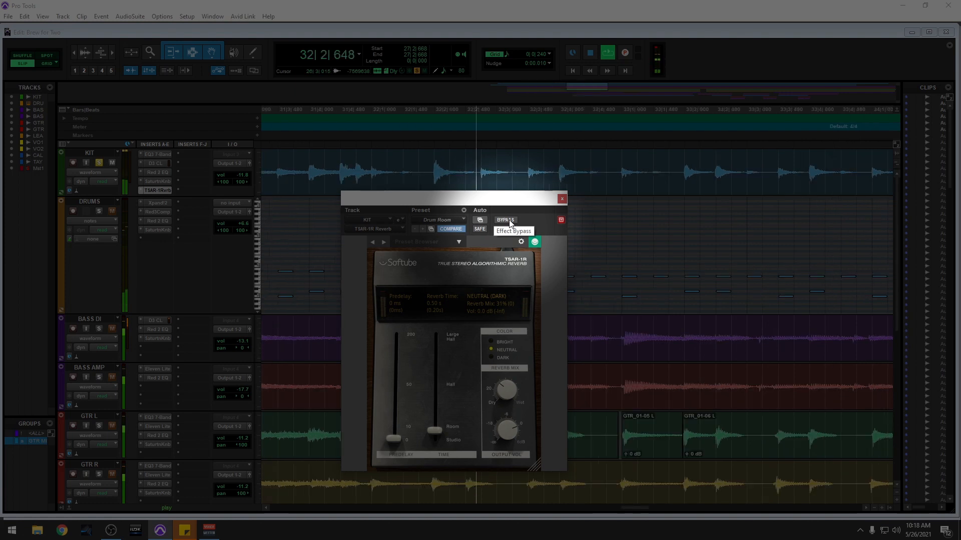
pyautogui.click(505, 220)
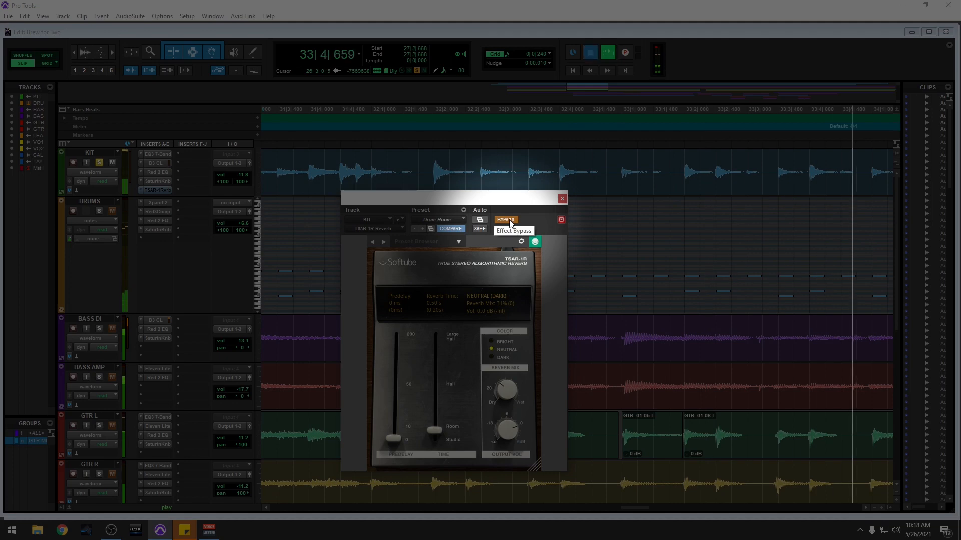
pyautogui.press('space')
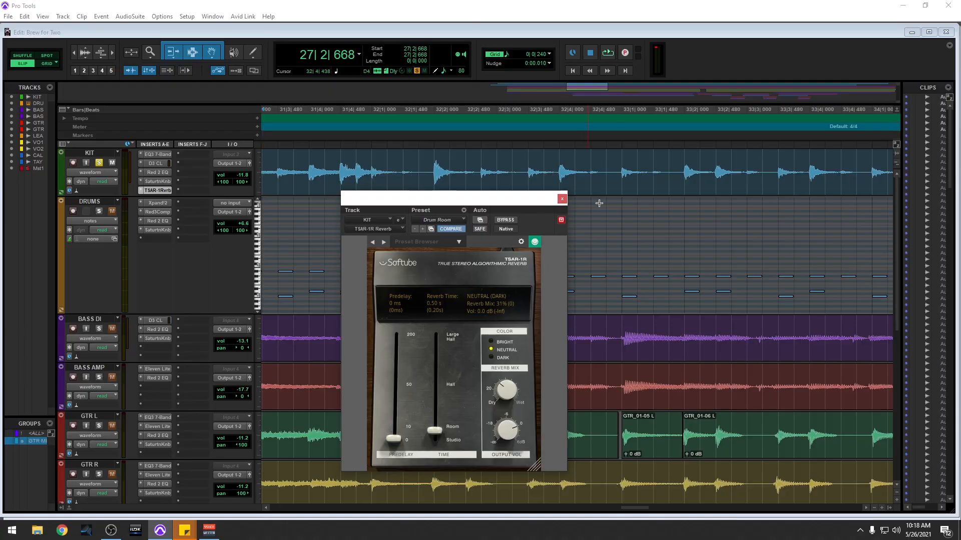
# Compare the KIT track with all five inserts bypassed and with all five active during playback, leaving them active and the reverb window closed
pyautogui.hscroll(-10, 666, 217)
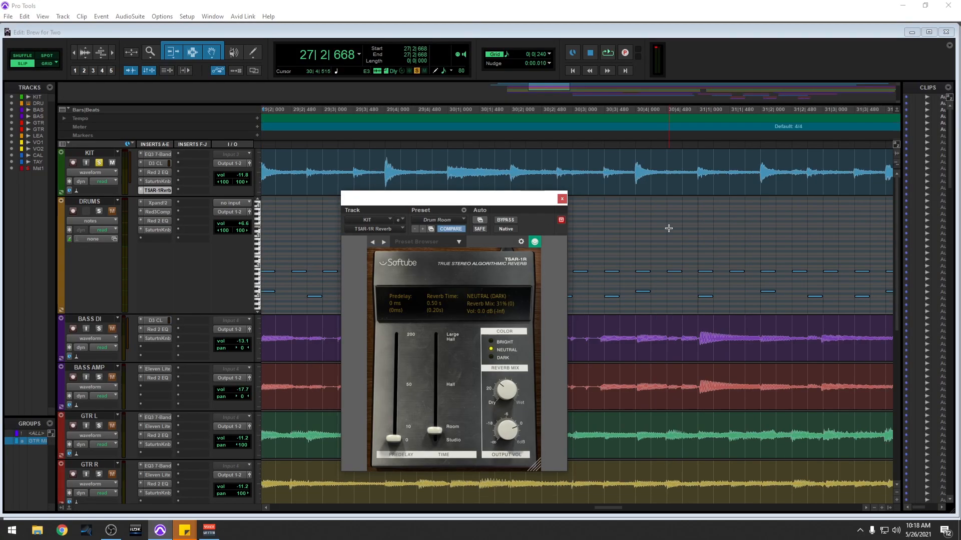
pyautogui.keyDown('ctrl'); pyautogui.click(153, 191); pyautogui.keyUp('ctrl')
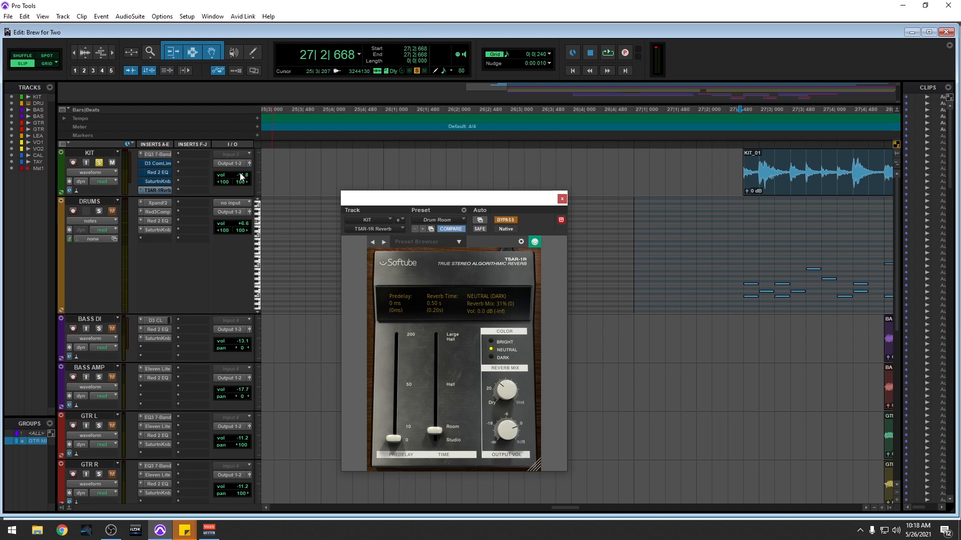
pyautogui.hscroll(3, 755, 209)
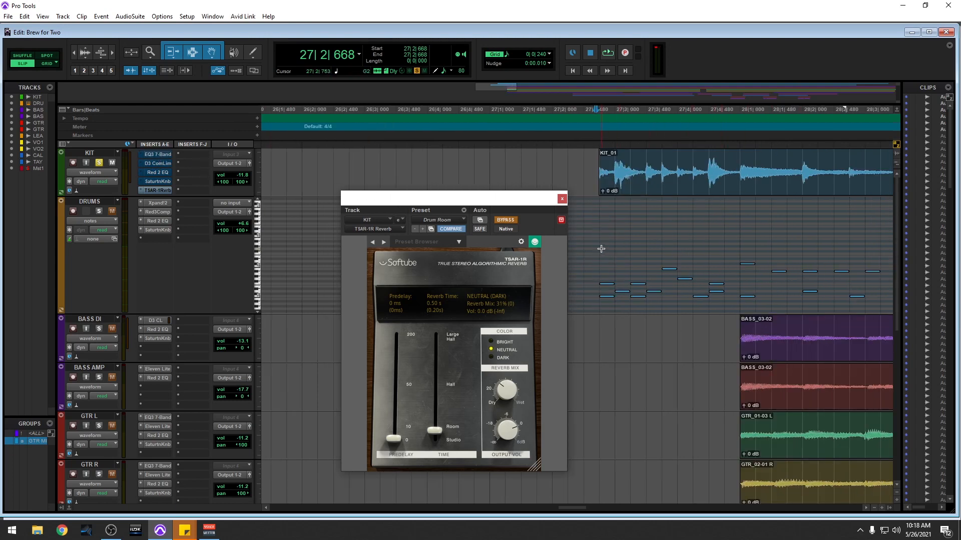
pyautogui.press('space')
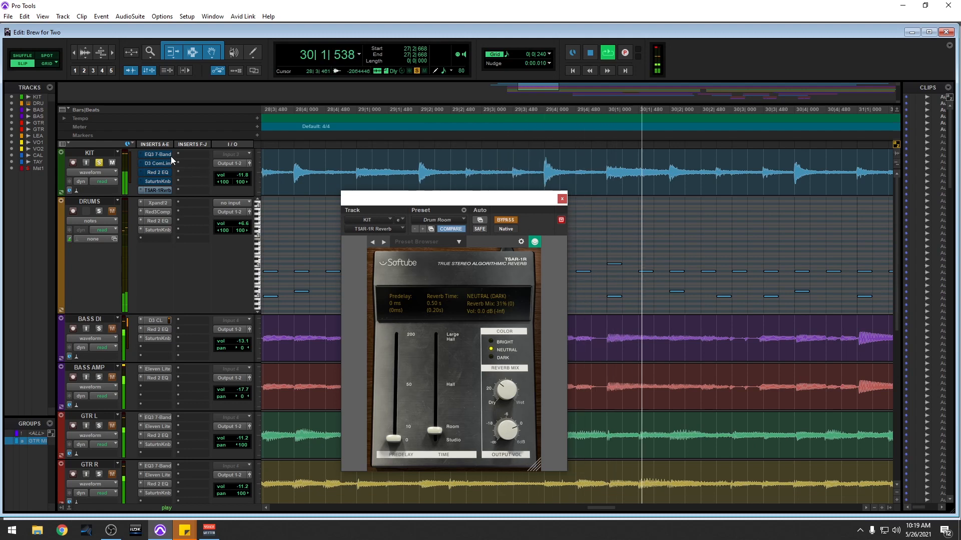
pyautogui.press('space')
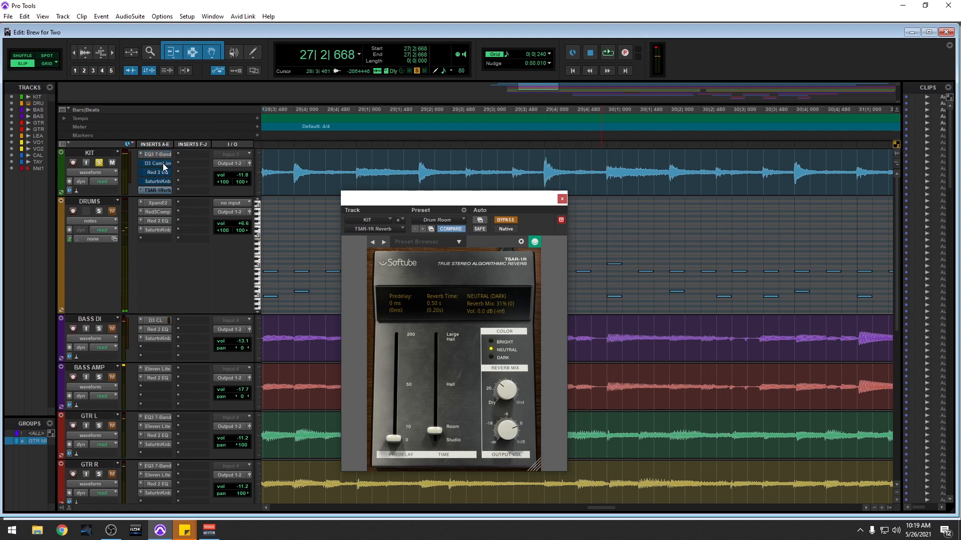
pyautogui.keyDown('ctrl'); pyautogui.click(163, 189); pyautogui.keyUp('ctrl')
pyautogui.press('space')
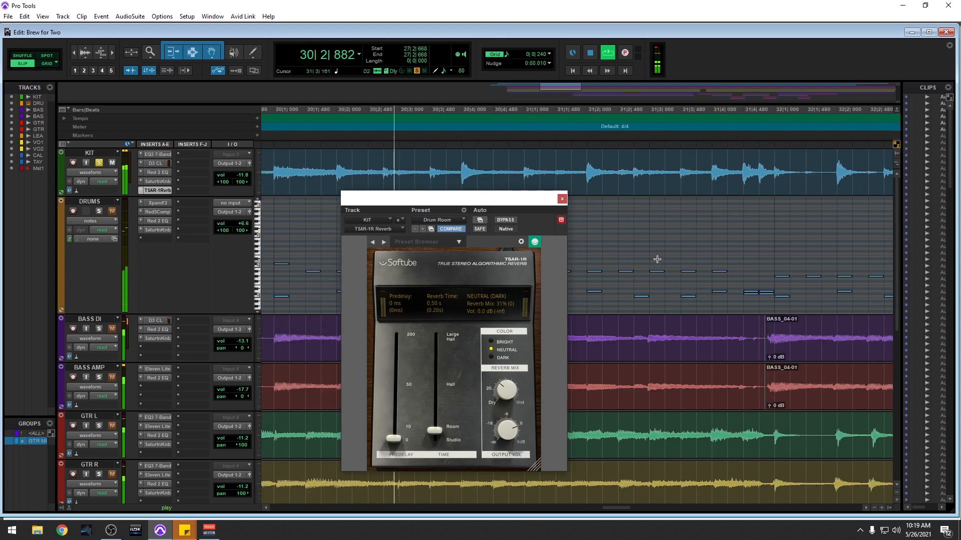
pyautogui.press('space')
pyautogui.click(563, 199)
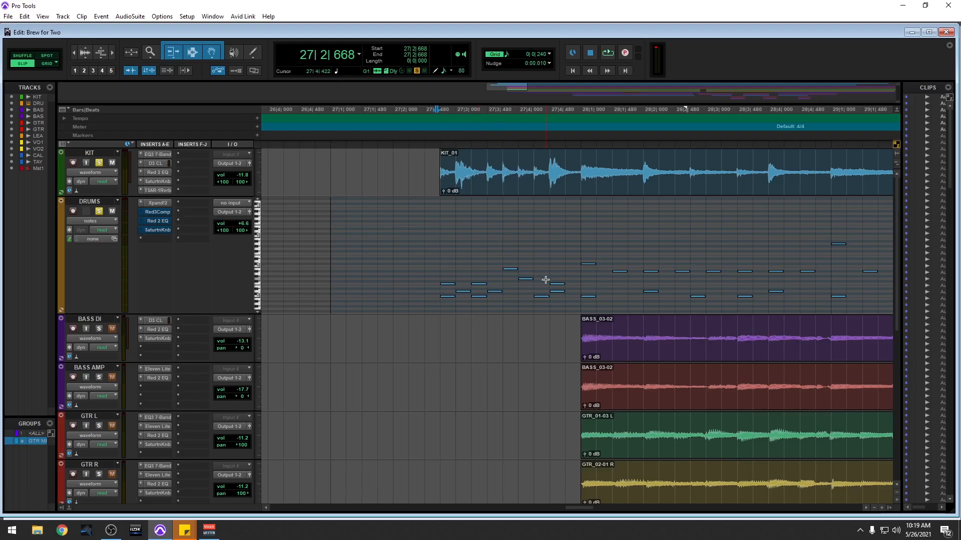
# Play the soloed DRUMS track with its Red 3 Compressor, Red 2 EQ and Saturation Knob bypassed to hear the unprocessed sound
pyautogui.press('space')
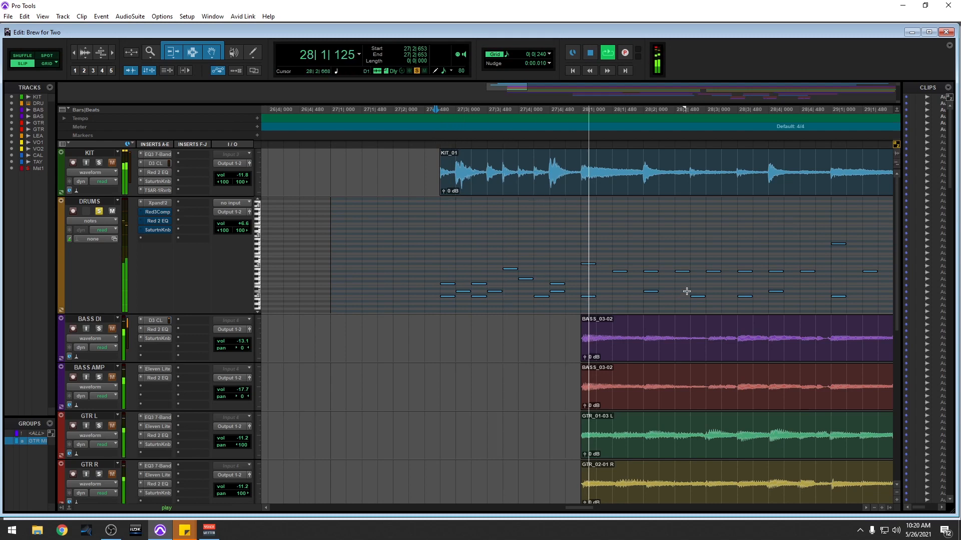
pyautogui.hscroll(6, 663, 289)
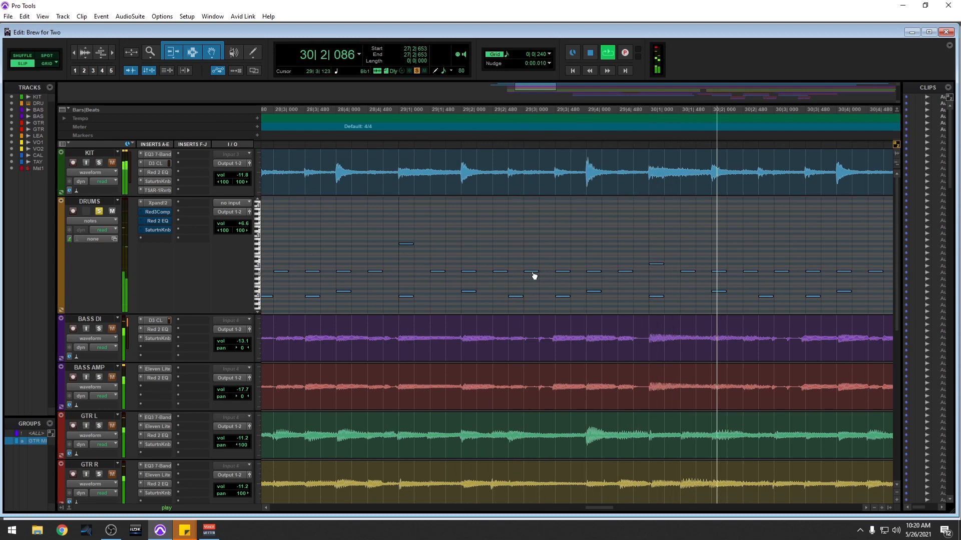
pyautogui.press('r')
pyautogui.press('r')
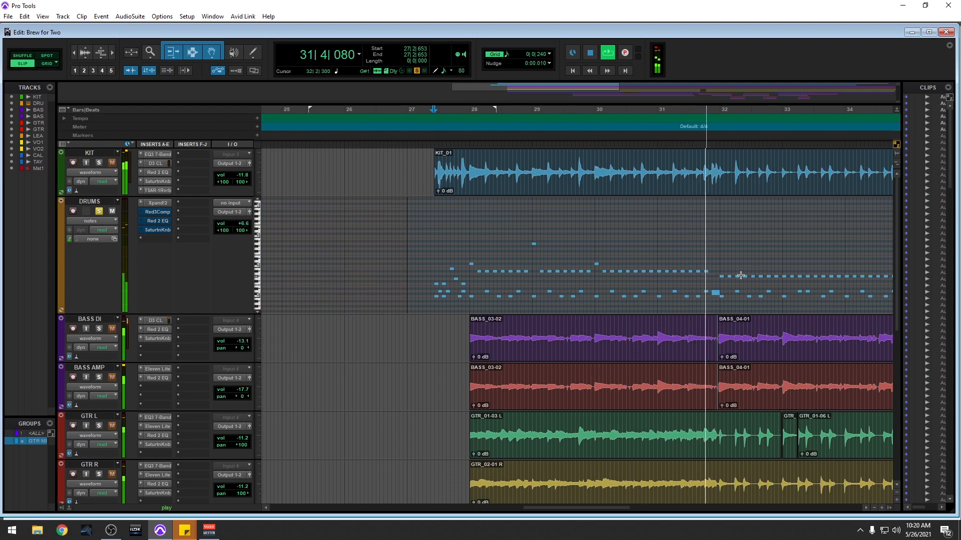
pyautogui.press('space')
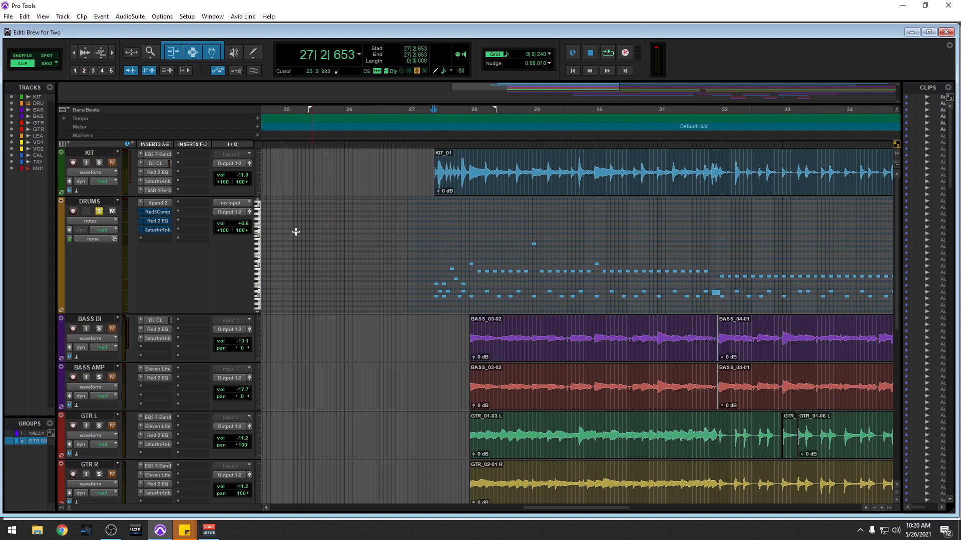
# Activate the Red 3 Compressor on the DRUMS track and open its plug-in window, moving it slightly over the timeline
pyautogui.hscroll(10, 631, 287)
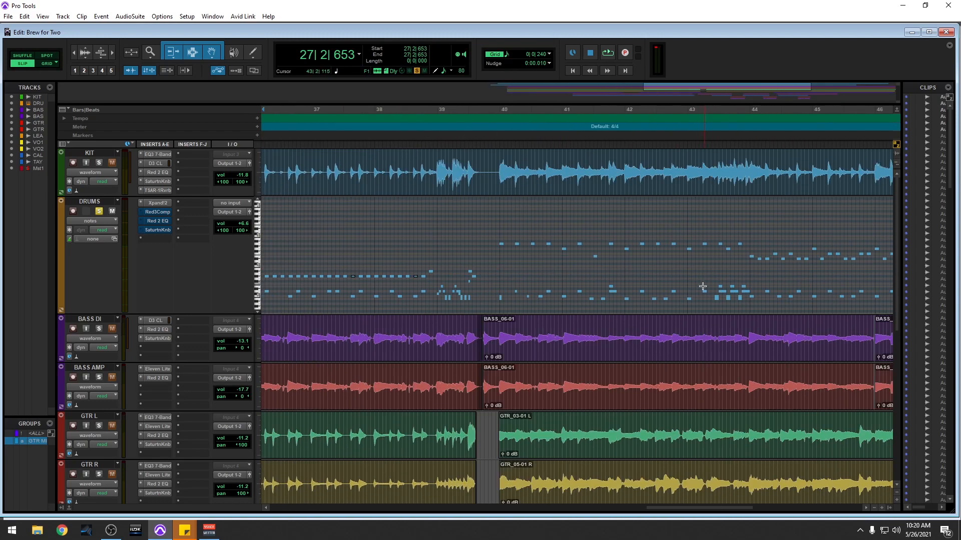
pyautogui.hscroll(-12, 747, 287)
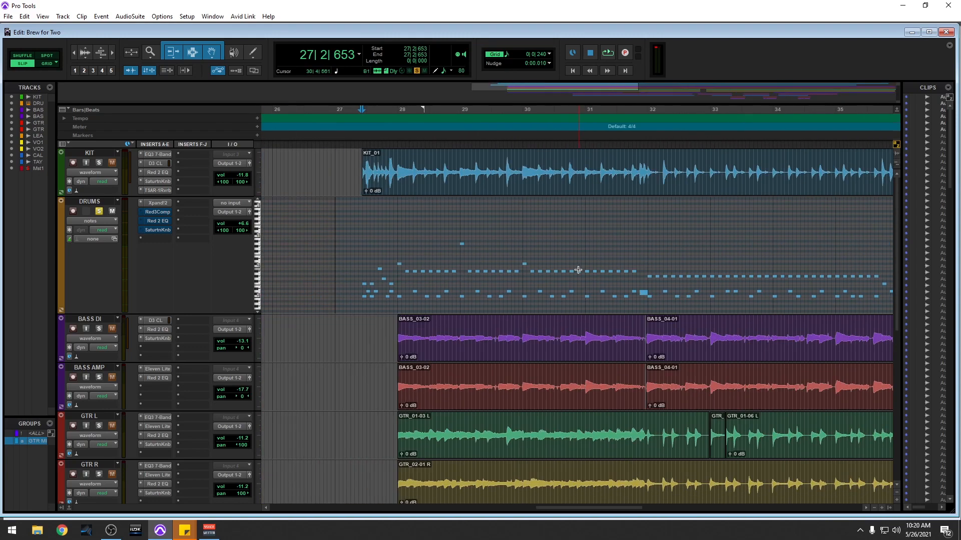
pyautogui.hscroll(-1, 641, 291)
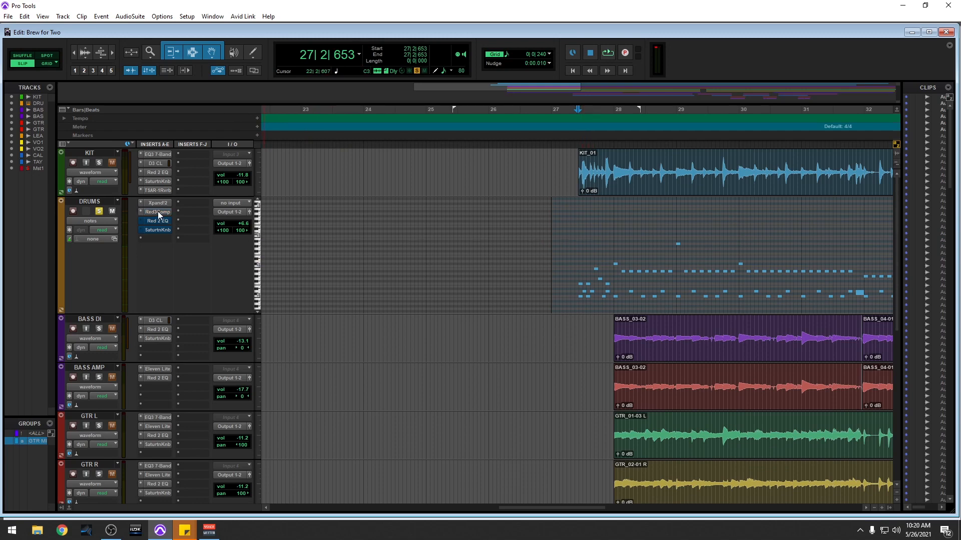
pyautogui.click(157, 211)
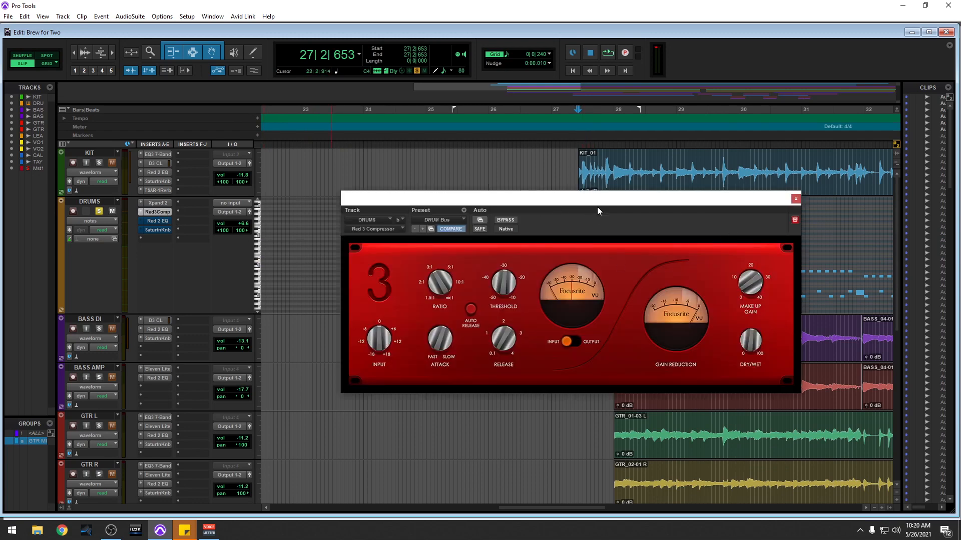
pyautogui.moveTo(607, 203); pyautogui.dragTo(594, 191)
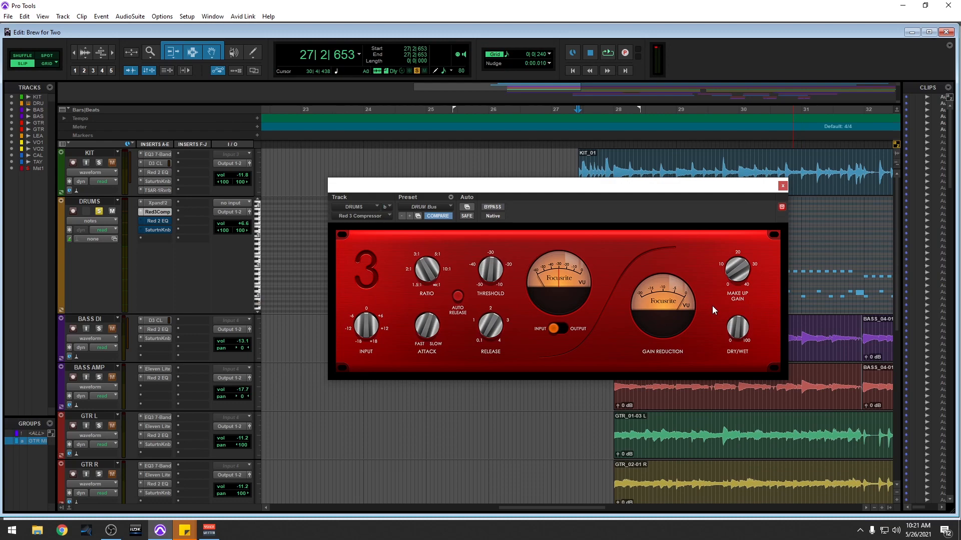
# Compare the DRUMS track's Red 3 Compressor with bypass during playback, leaving it active and closing its window
pyautogui.click(492, 207)
pyautogui.press('space')
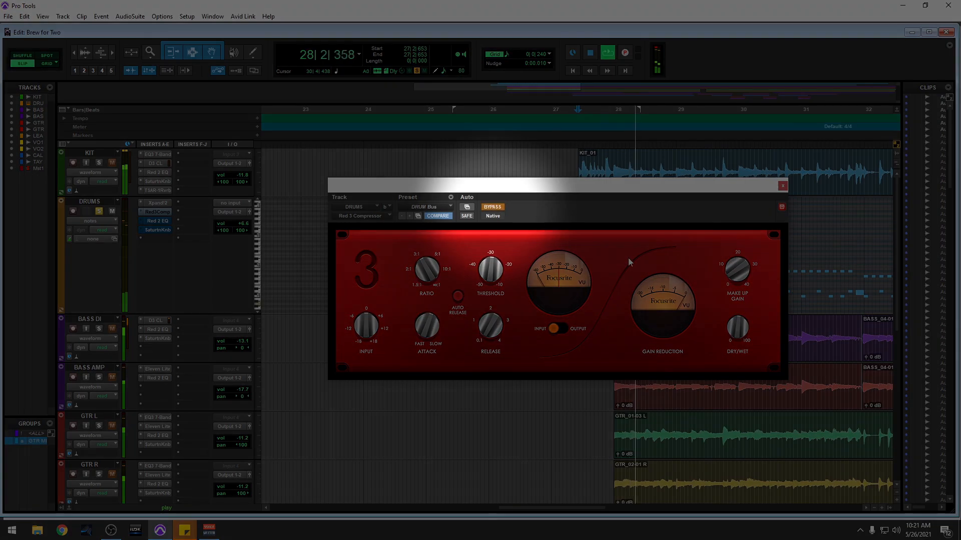
pyautogui.click(498, 208)
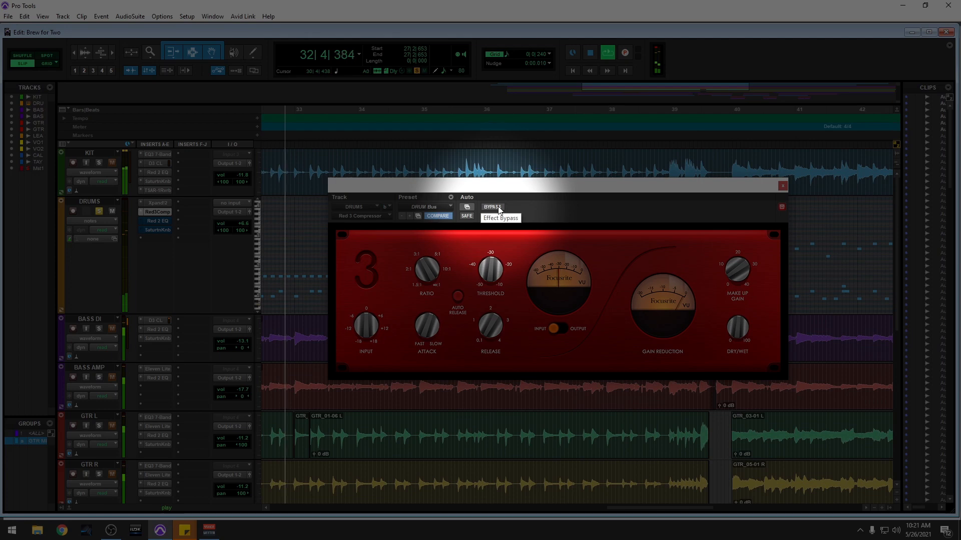
pyautogui.click(497, 206)
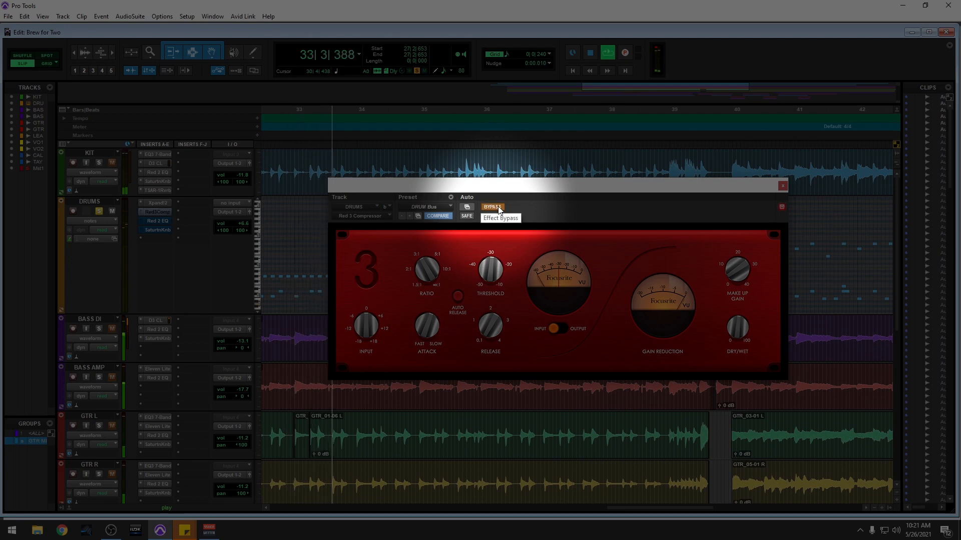
pyautogui.click(495, 207)
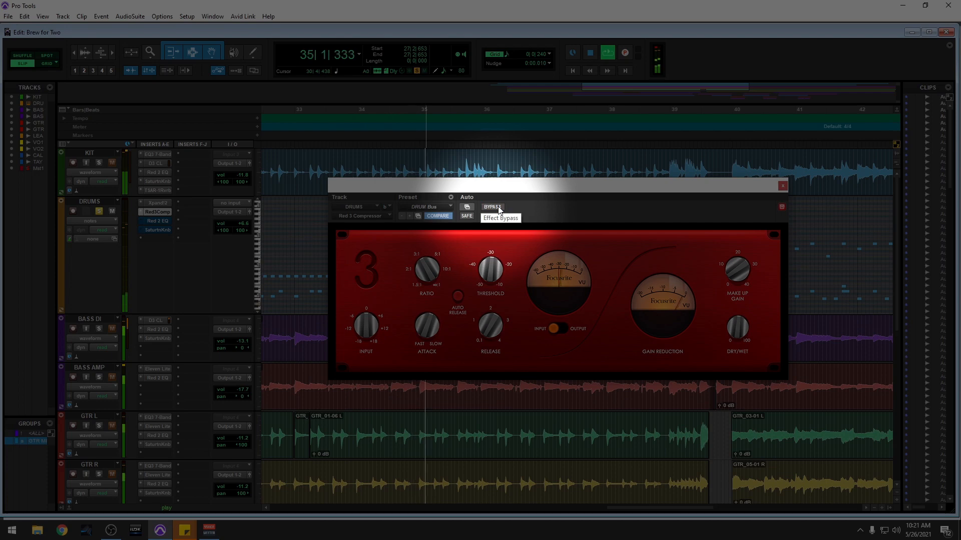
pyautogui.click(497, 208)
pyautogui.click(498, 207)
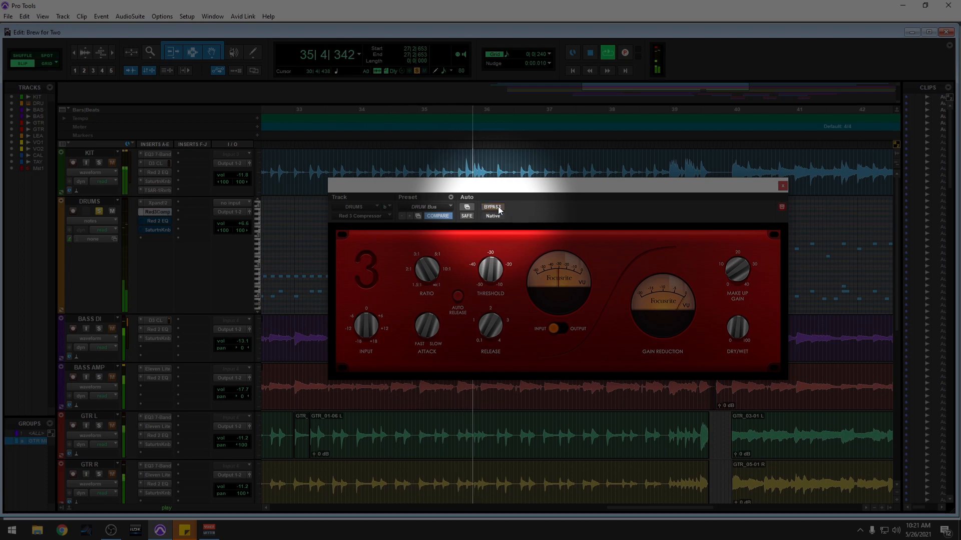
pyautogui.press('space')
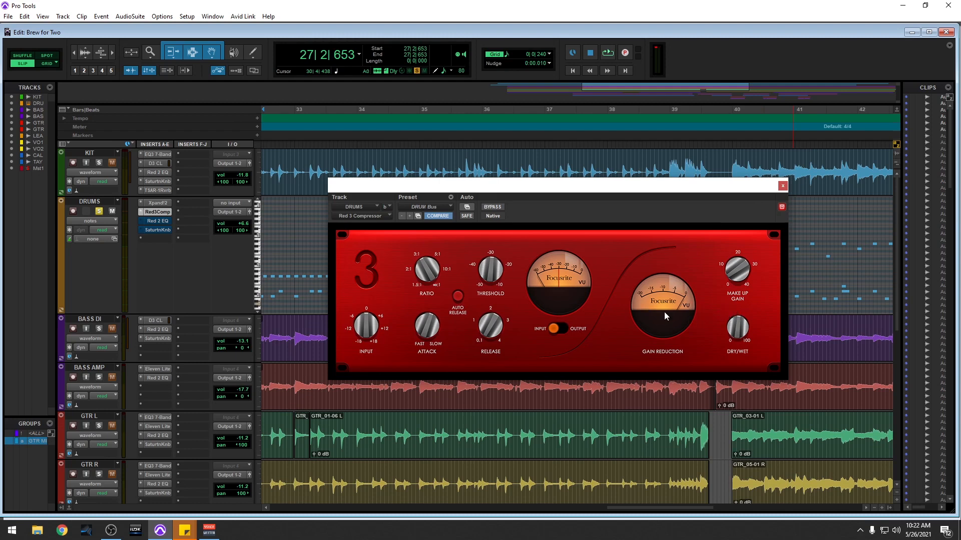
pyautogui.click(782, 186)
# Activate the Red 2 EQ on the DRUMS track and compare it with bypass during playback, leaving it active
pyautogui.click(157, 221)
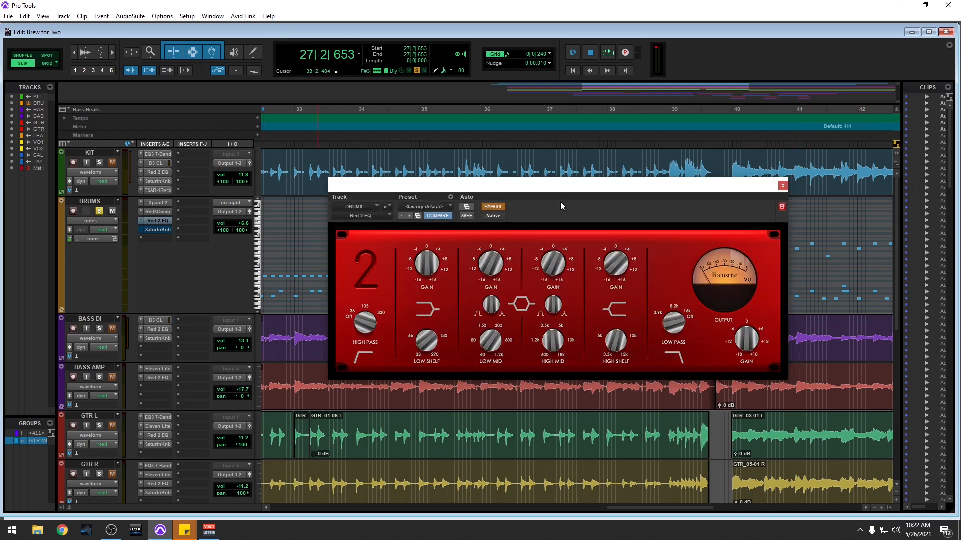
pyautogui.press('Left')
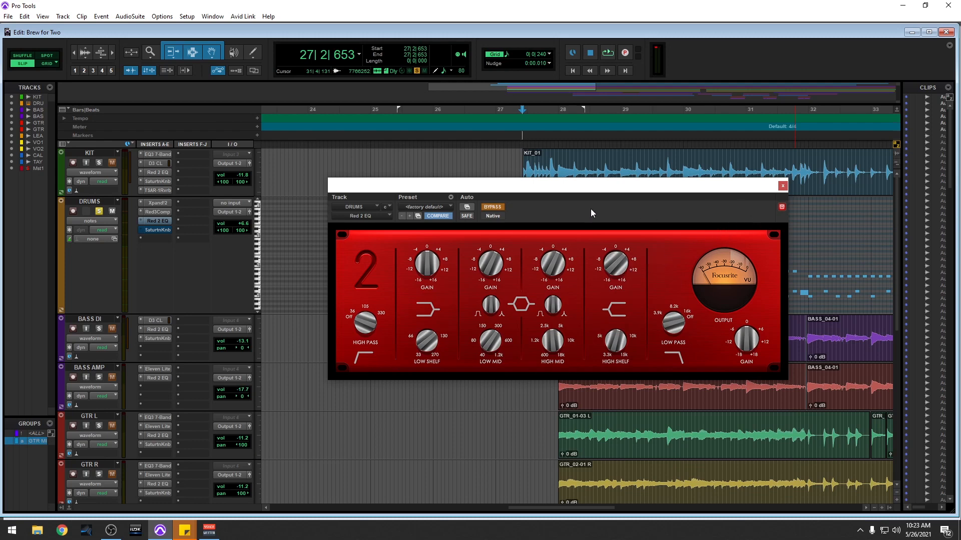
pyautogui.press('space')
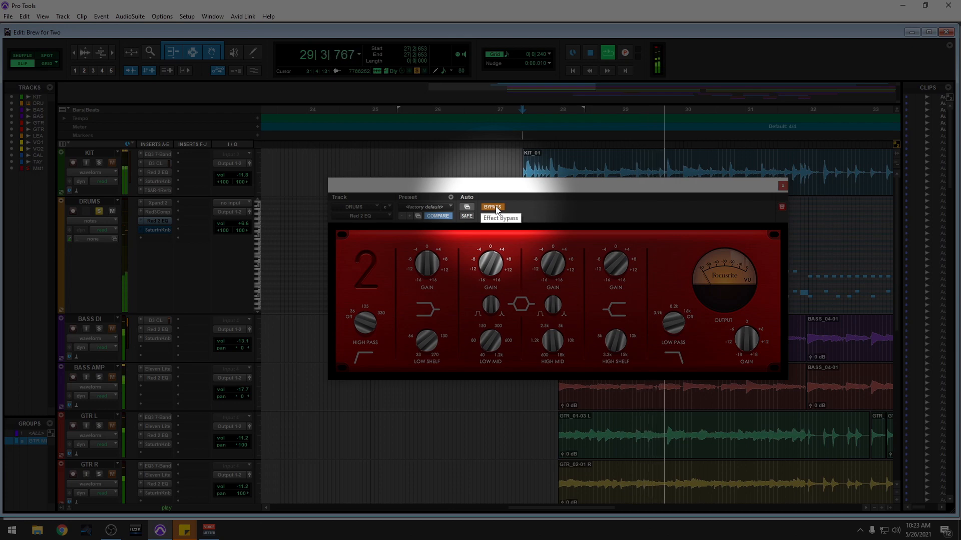
pyautogui.click(496, 207)
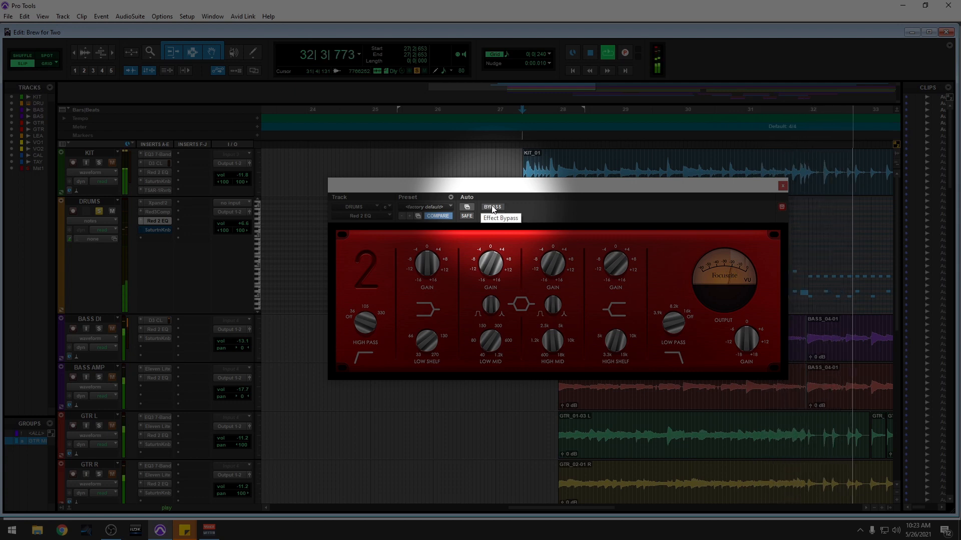
pyautogui.click(492, 207)
pyautogui.click(492, 207)
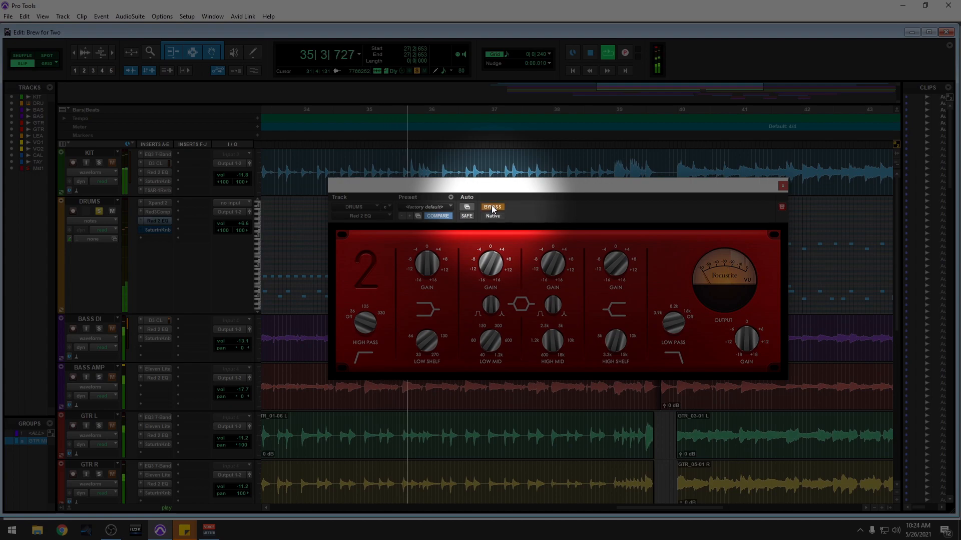
pyautogui.press('space')
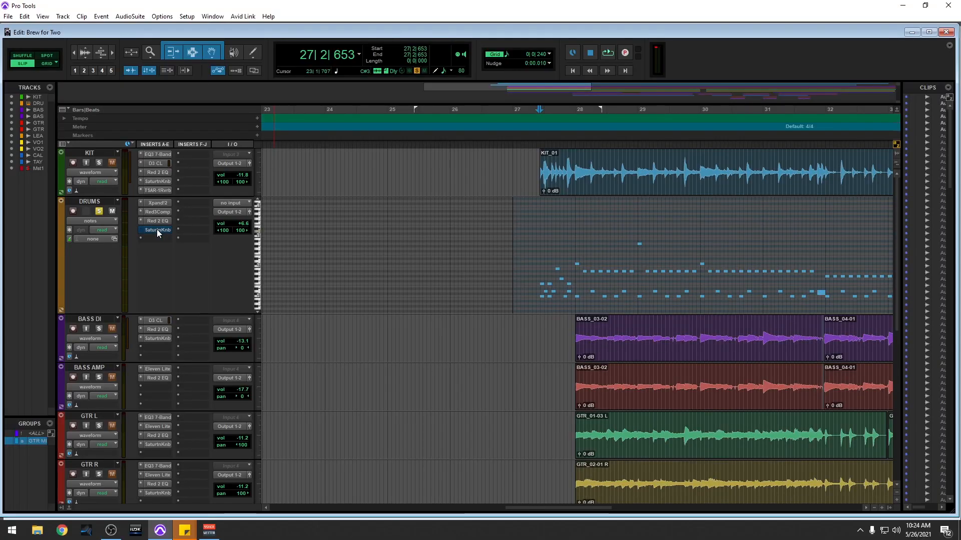
# Play the DRUMS track with the Softube Saturation Knob bypassed and activate it during playback to compare the sound
pyautogui.click(157, 229)
pyautogui.moveTo(511, 187); pyautogui.dragTo(538, 231)
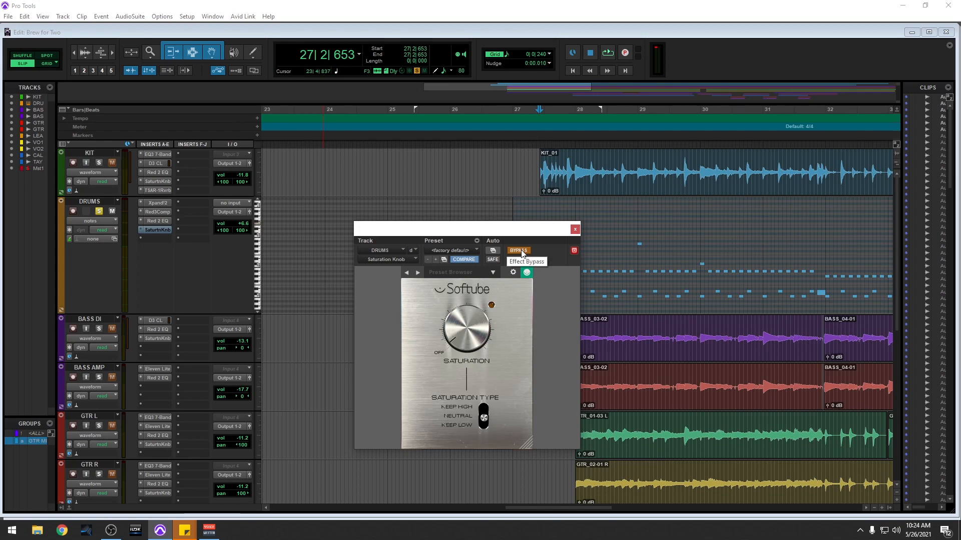
pyautogui.press('space')
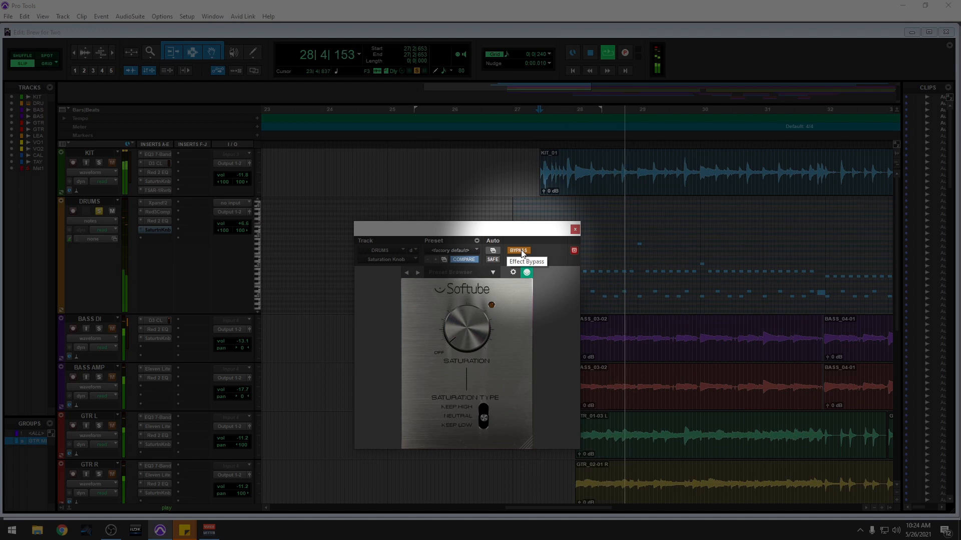
pyautogui.click(520, 251)
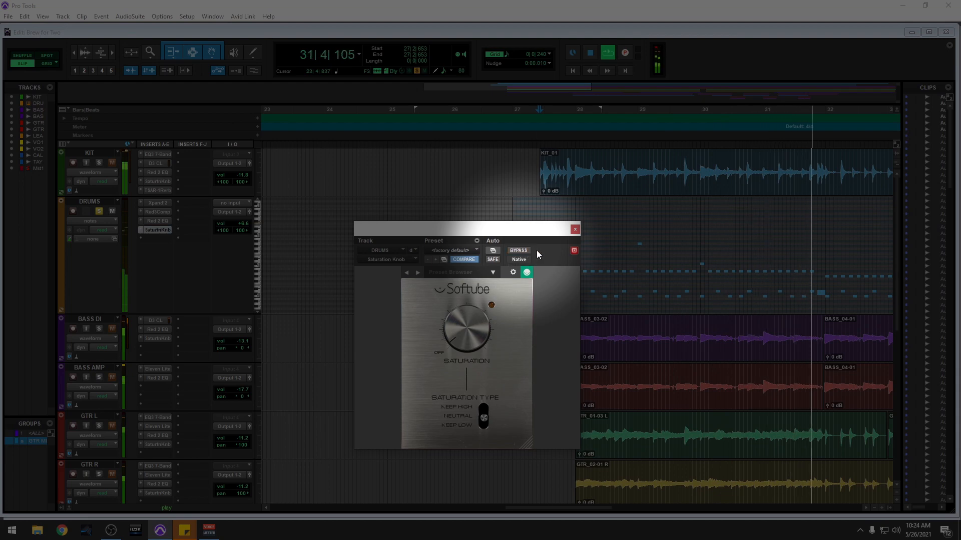
pyautogui.press('space')
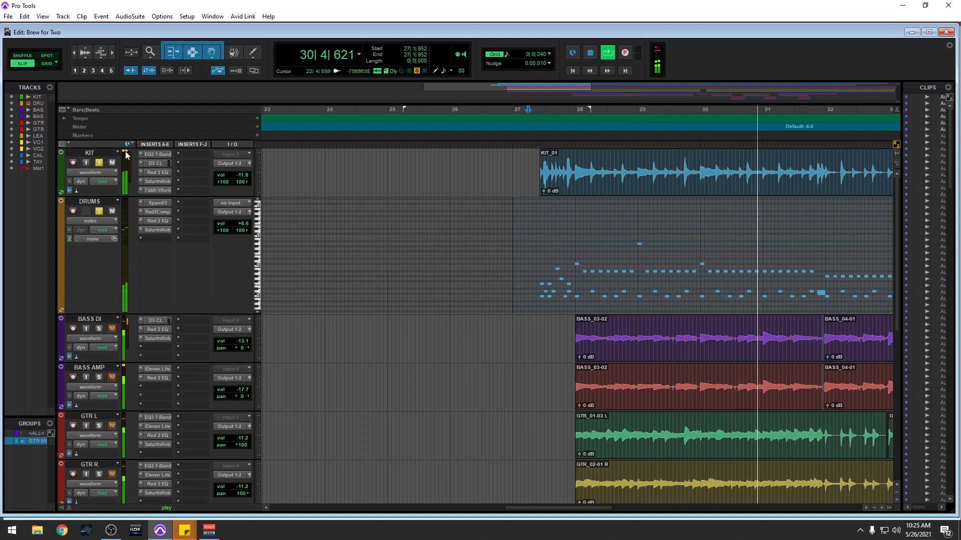
# Follow playback of the soloed KIT and DRUMS tracks past bar 32 and stop the transport
pyautogui.hscroll(6, 471, 300)
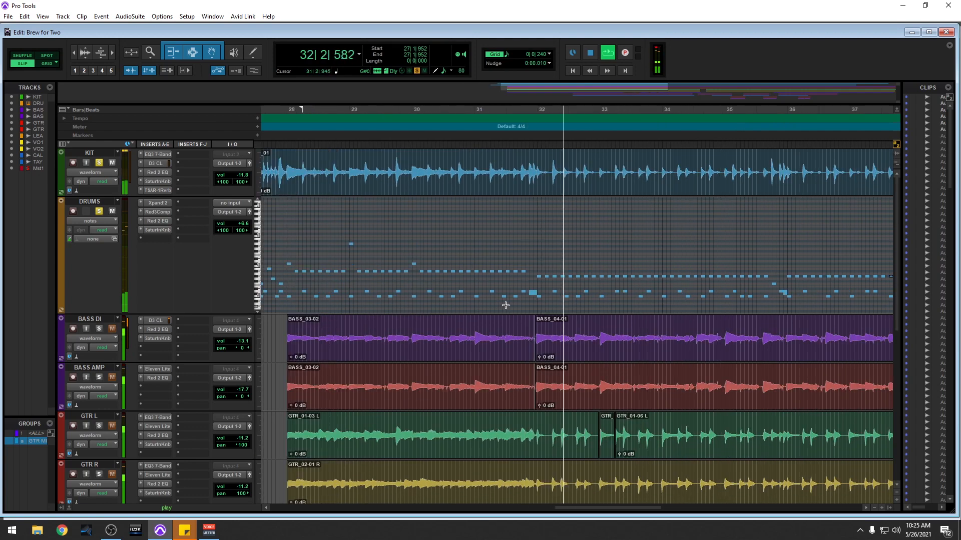
pyautogui.press('space')
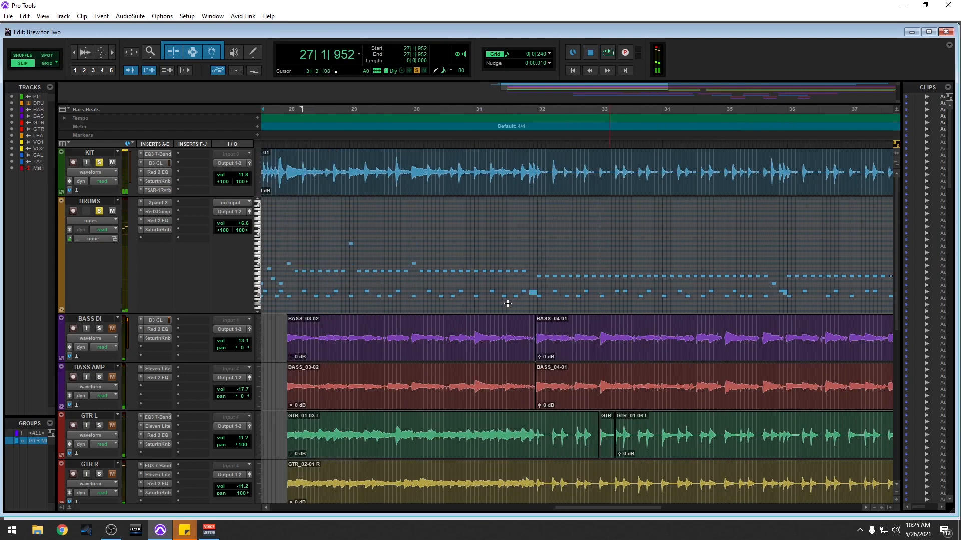
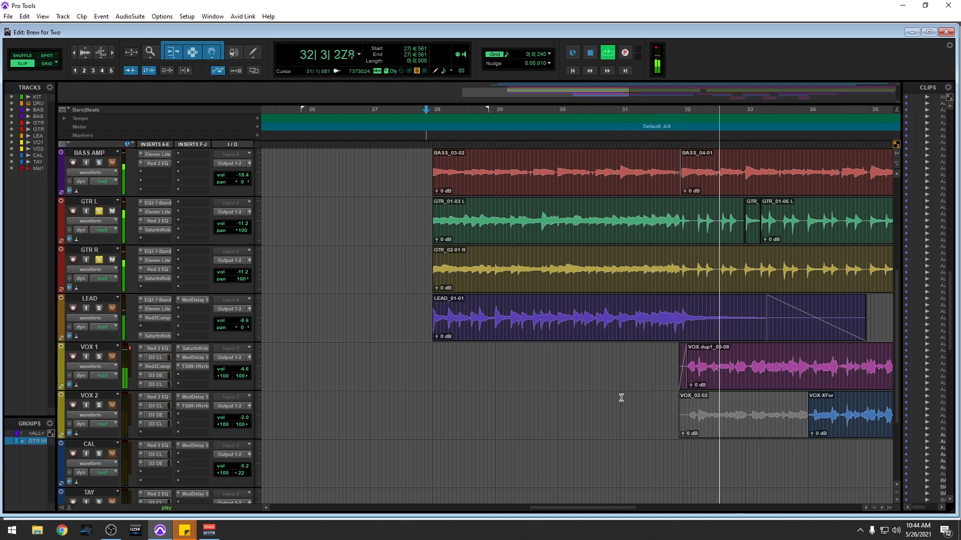
# Stop playback and bypass the Saturation Knob, Red 2 EQ and Eleven Lite on the grouped GTR L and GTR R tracks
pyautogui.press('space')
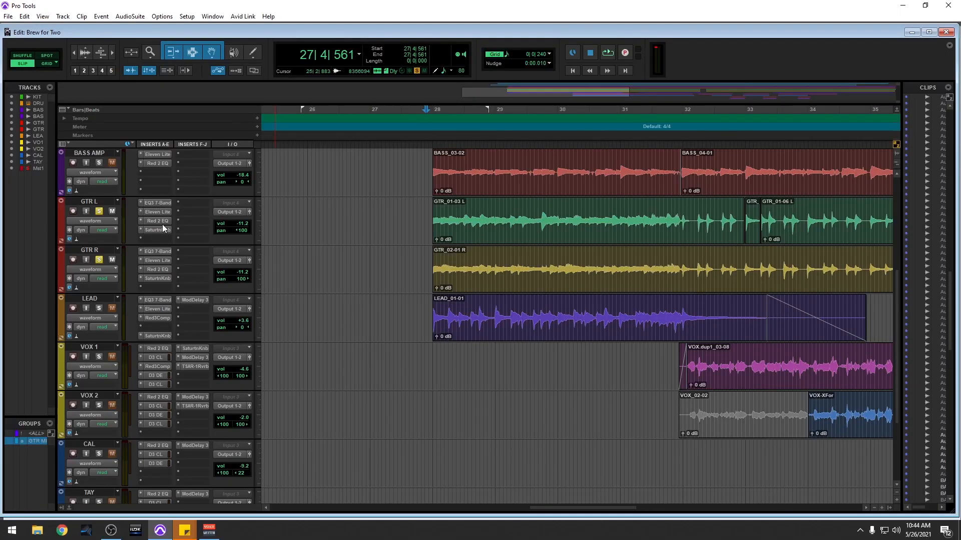
pyautogui.keyDown('ctrl'); pyautogui.click(162, 230); pyautogui.keyUp('ctrl')
pyautogui.keyDown('ctrl'); pyautogui.click(163, 222); pyautogui.keyUp('ctrl')
pyautogui.keyDown('ctrl'); pyautogui.click(163, 212); pyautogui.keyUp('ctrl')
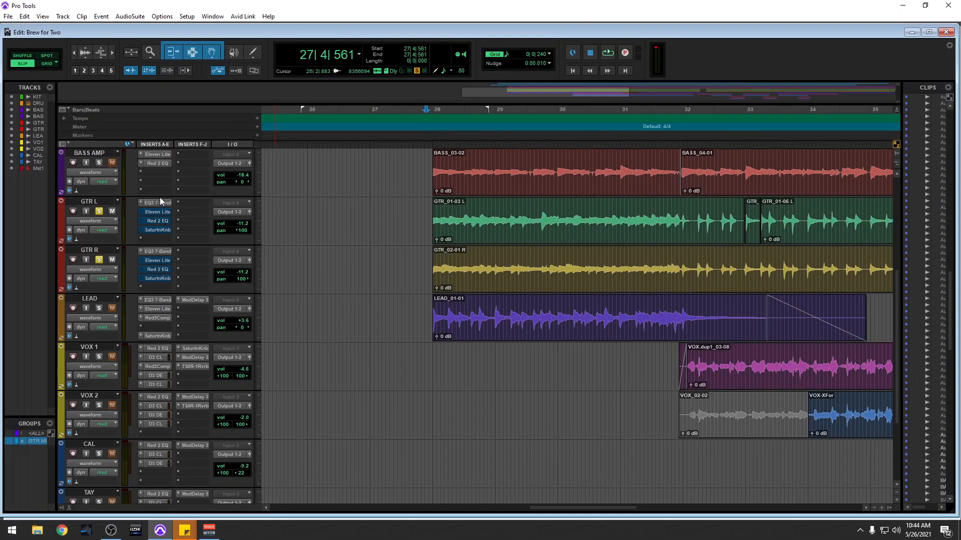
# Examine the EQ3 7-Band settings on the GTR L track, moving the plug-in window slightly before closing it
pyautogui.click(163, 203)
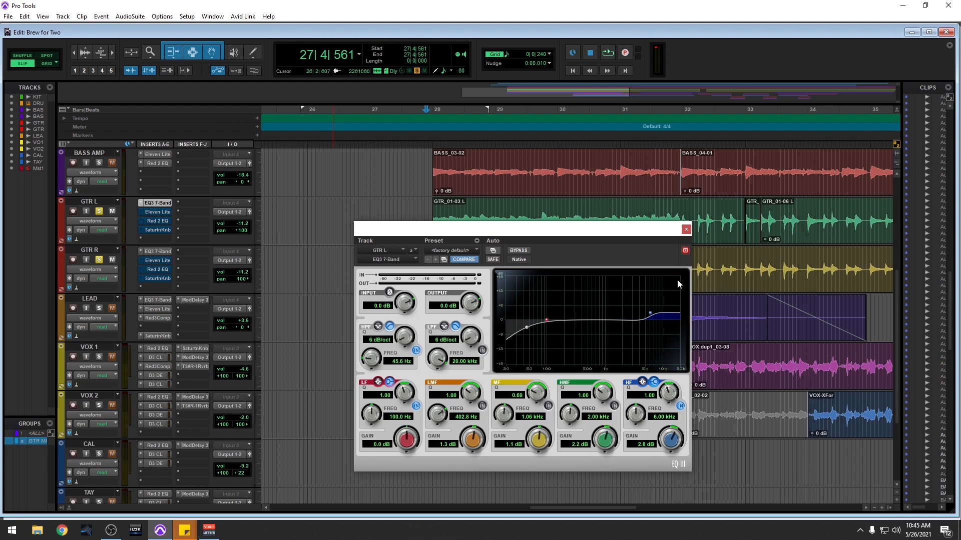
pyautogui.moveTo(614, 234)
pyautogui.mouseDown()
pyautogui.moveTo(619, 254)
pyautogui.moveTo(624, 239)
pyautogui.mouseUp()
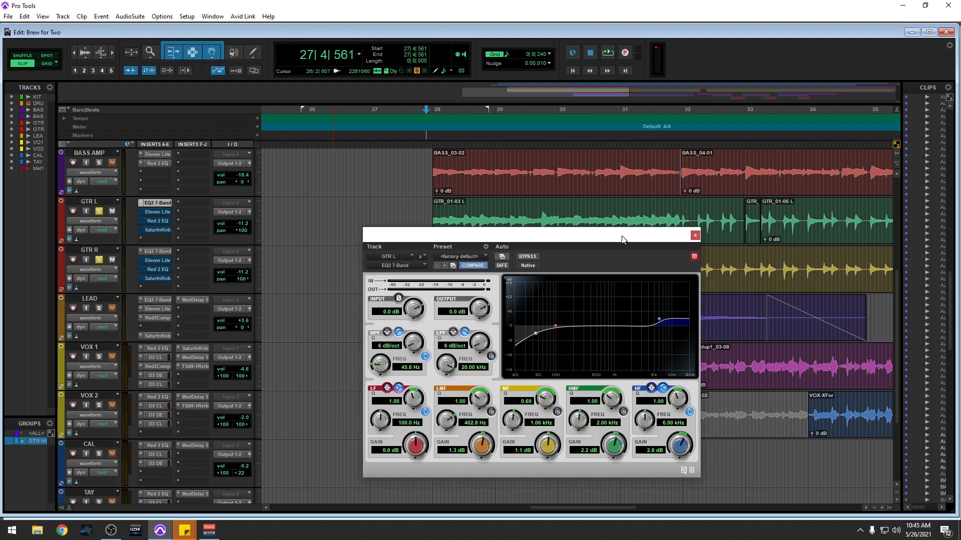
pyautogui.click(695, 235)
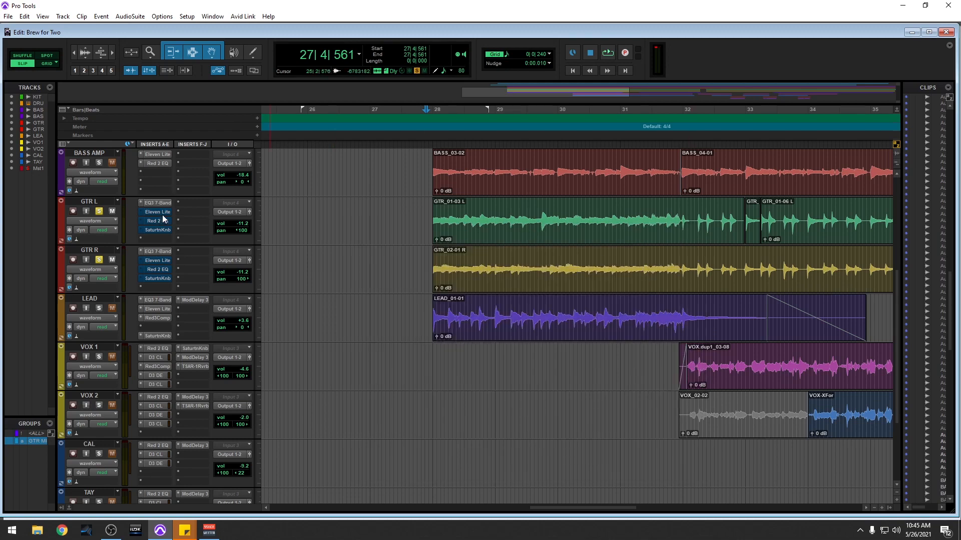
# Compare the EQ3 7-Band on the GTR L track with bypass during playback, leaving it active and stopping playback
pyautogui.press('space')
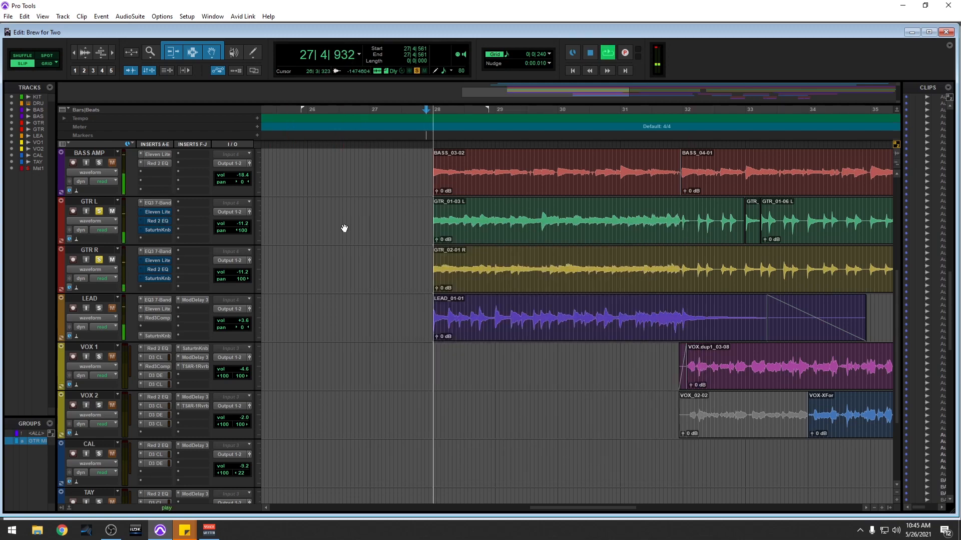
pyautogui.click(156, 203)
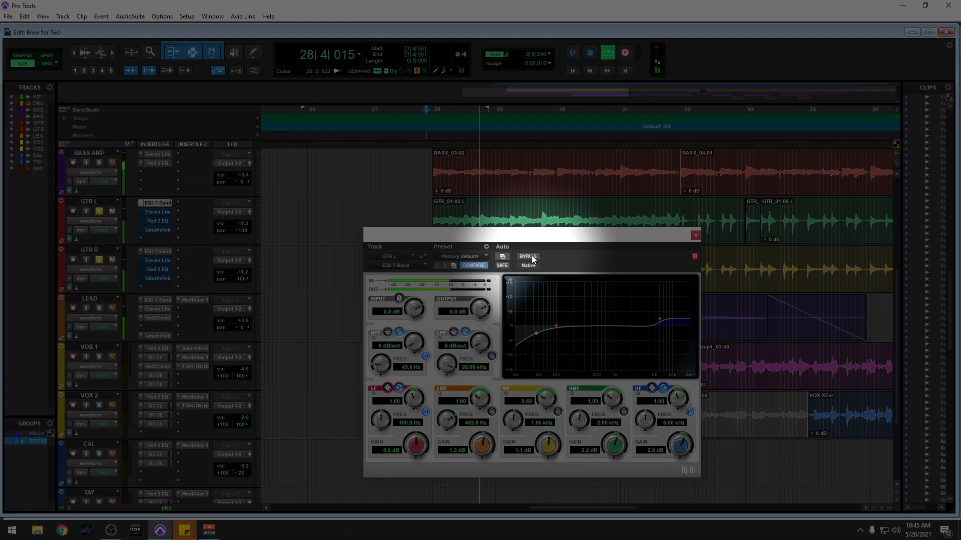
pyautogui.click(530, 257)
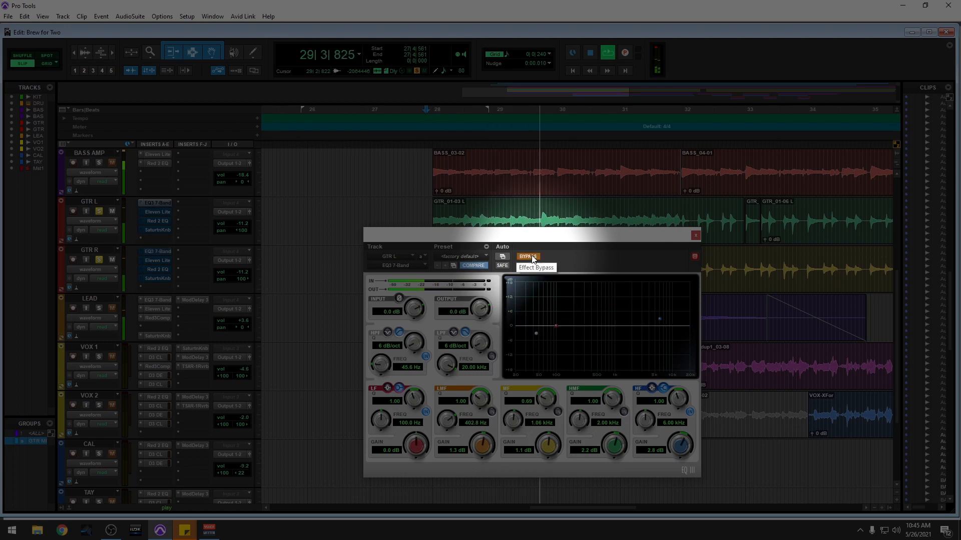
pyautogui.click(532, 257)
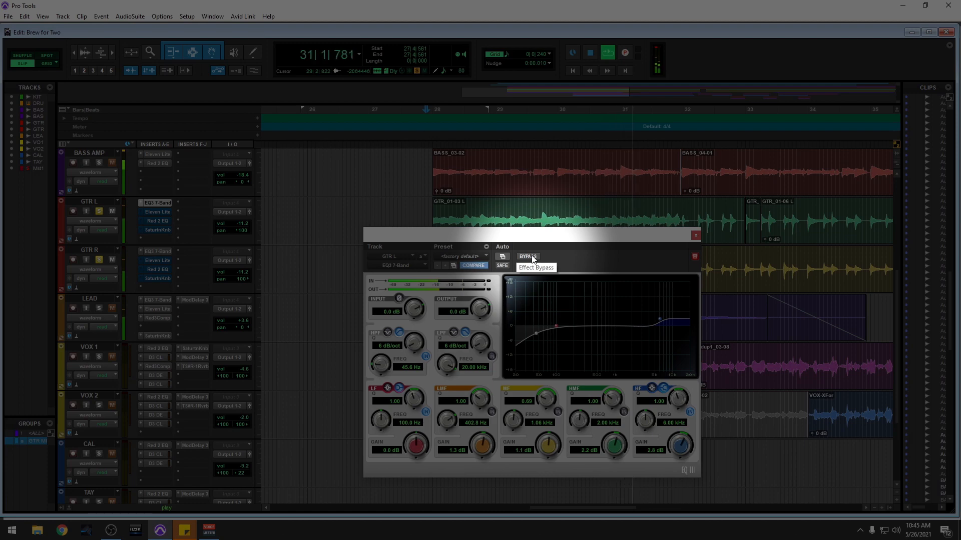
pyautogui.click(532, 257)
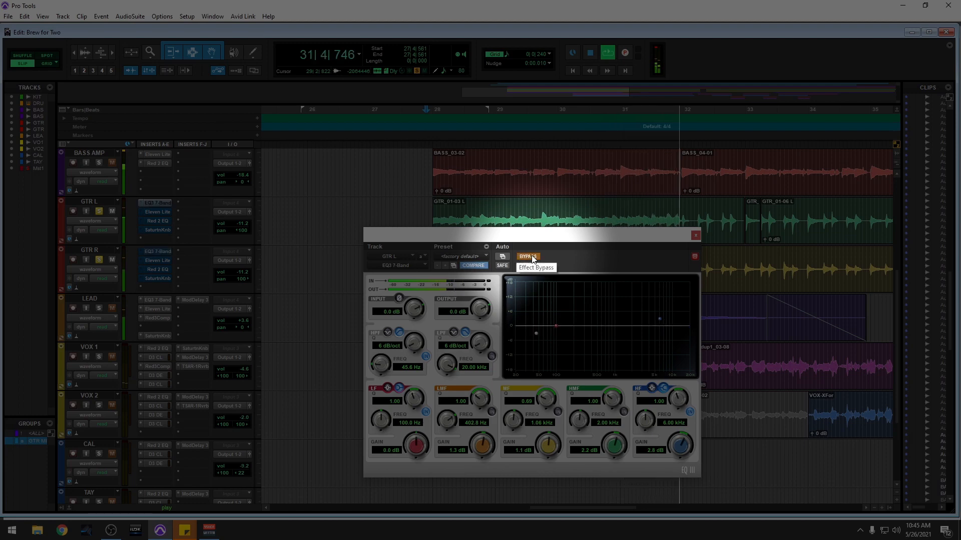
pyautogui.click(532, 257)
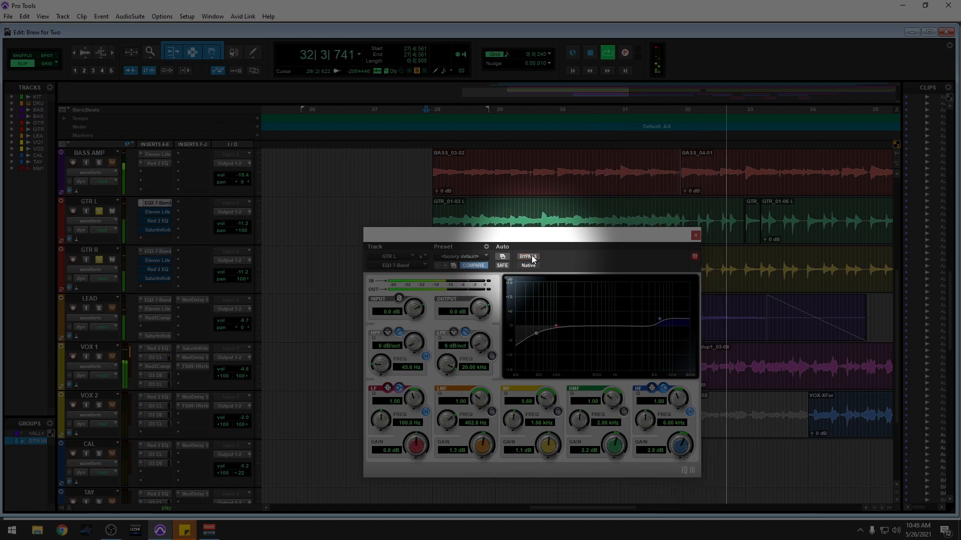
pyautogui.press('space')
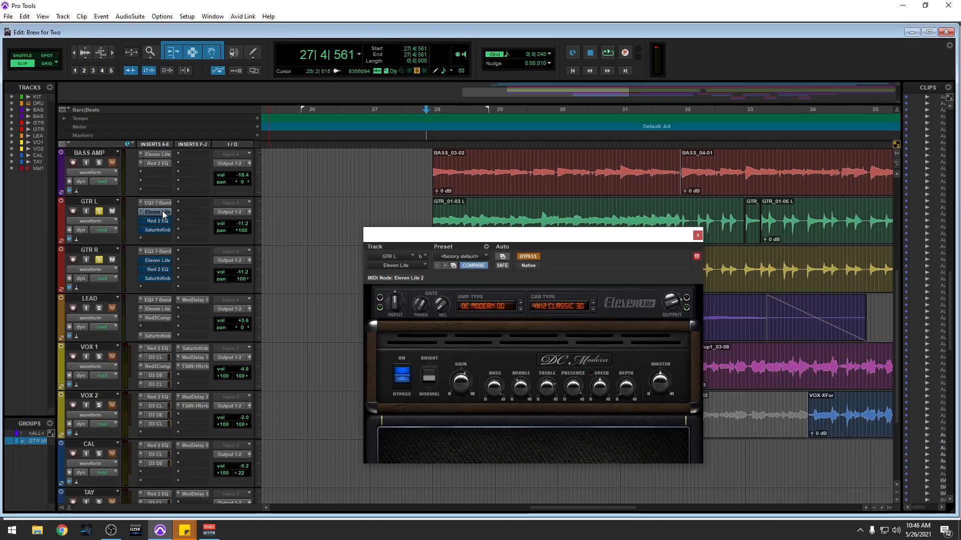
# Activate Eleven Lite on the grouped GTR L and GTR R tracks and play the guitars through it
pyautogui.keyDown('ctrl'); pyautogui.click(162, 211); pyautogui.keyUp('ctrl')
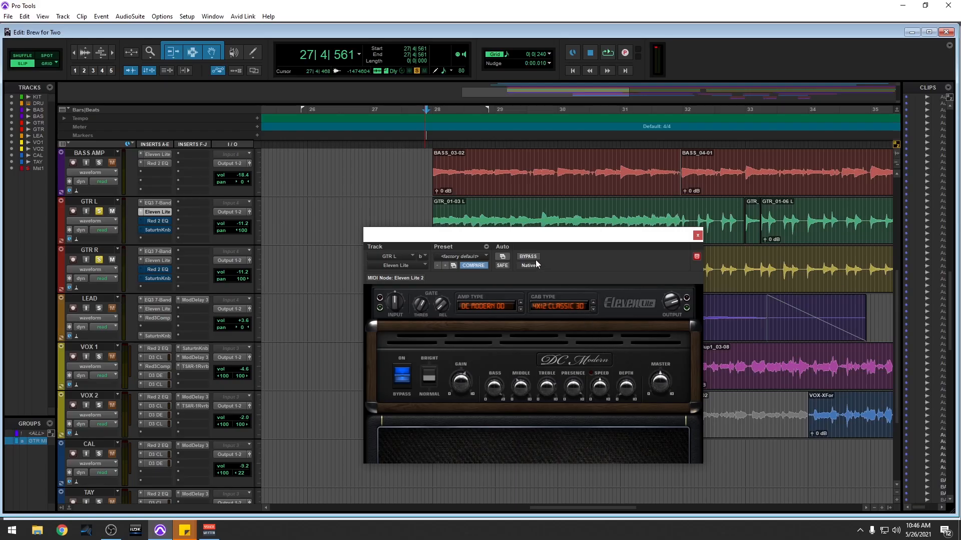
pyautogui.press('space')
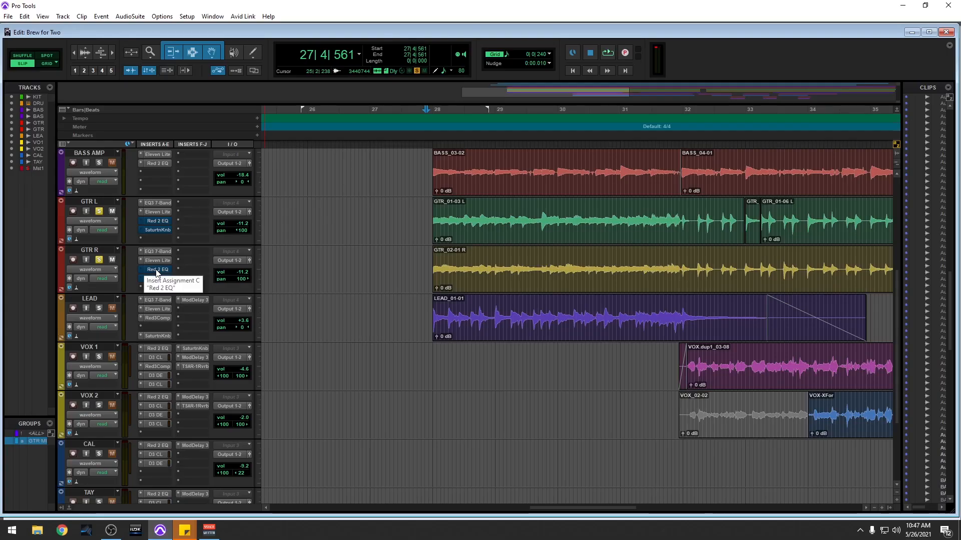
# Open the Red 2 EQ on the GTR R track and compare it with bypass during playback, leaving it active
pyautogui.click(156, 269)
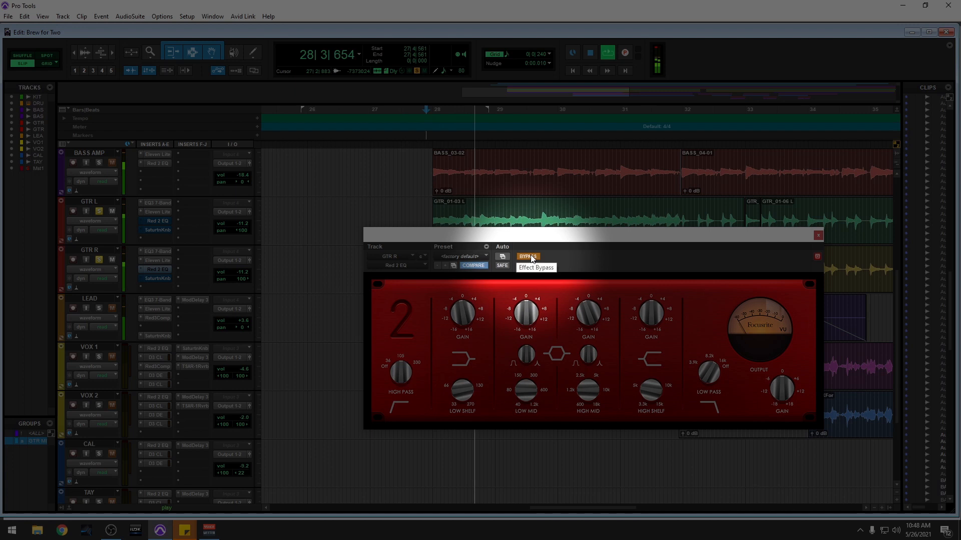
pyautogui.click(532, 257)
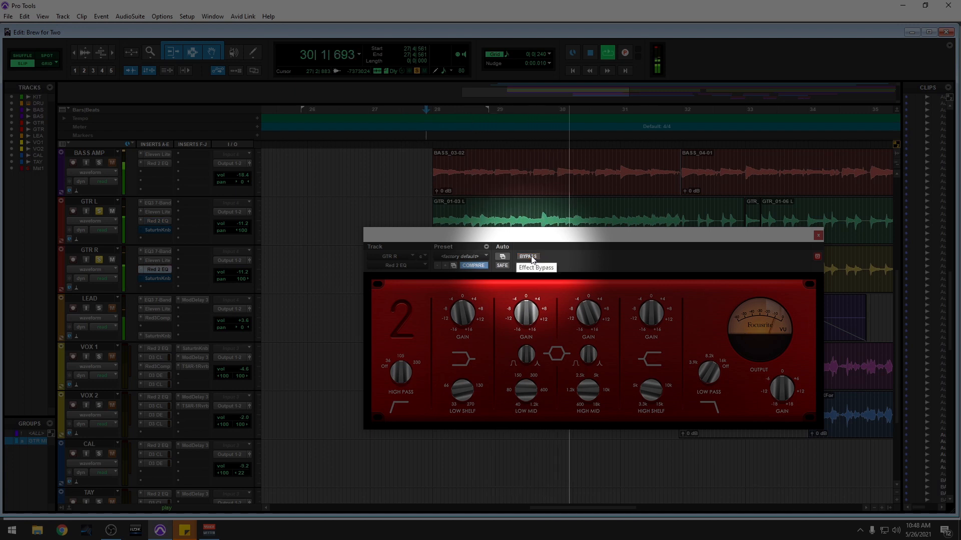
pyautogui.click(532, 257)
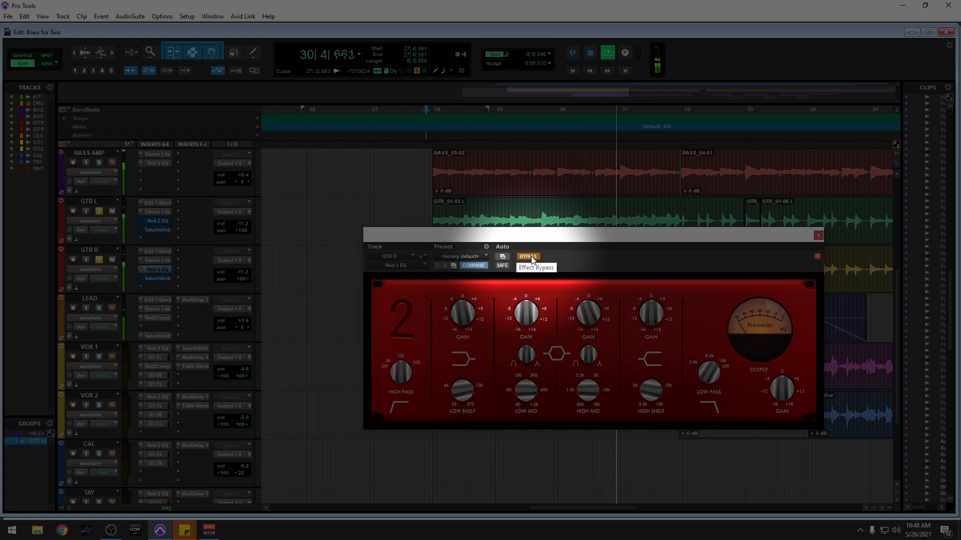
pyautogui.click(531, 258)
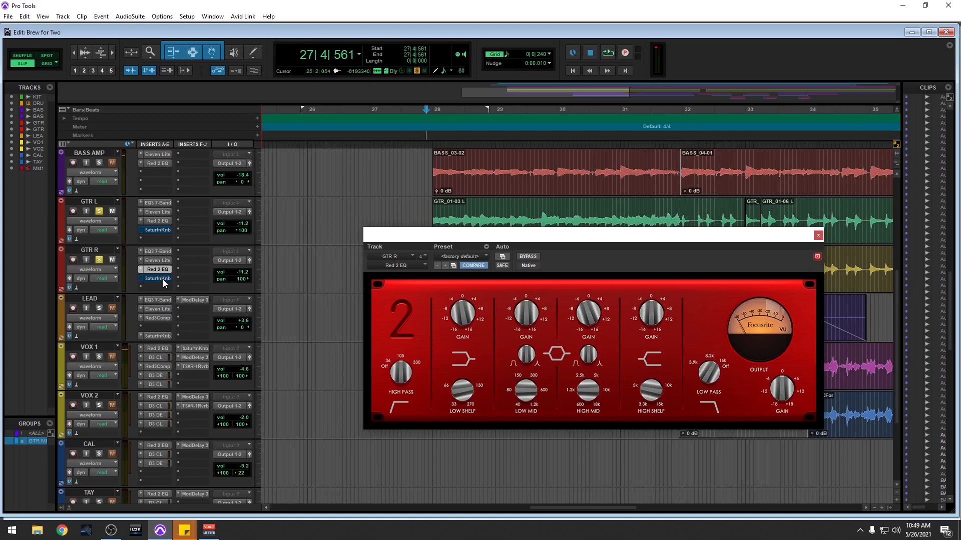
# Reopen the Red 2 EQ on the GTR R track and raise its high-mid gain during playback
pyautogui.click(164, 279)
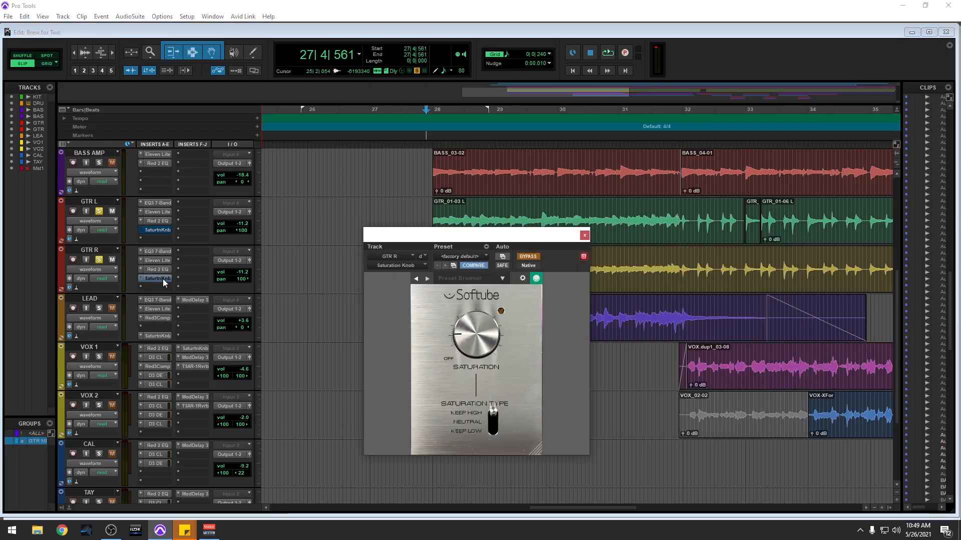
pyautogui.click(163, 269)
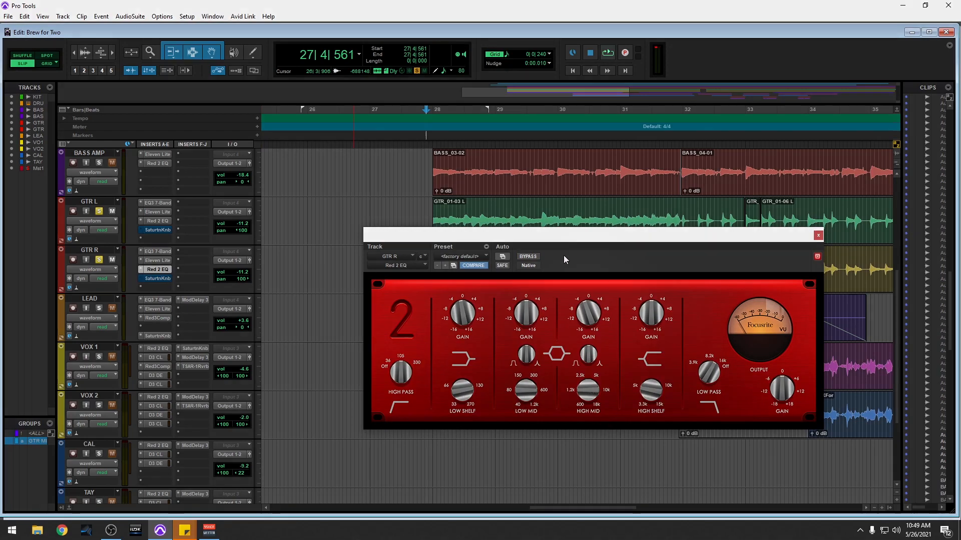
pyautogui.press('space')
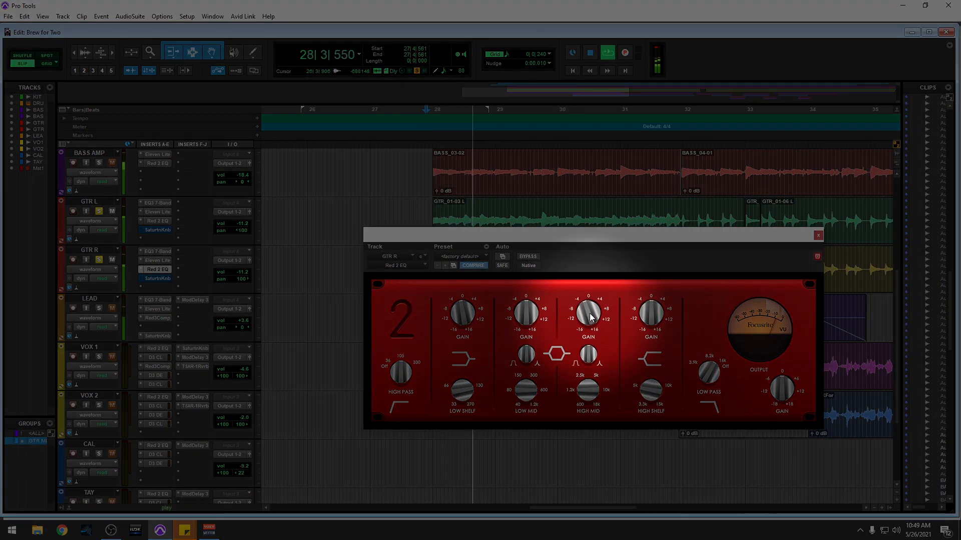
pyautogui.moveTo(590, 318); pyautogui.dragTo(598, 304)
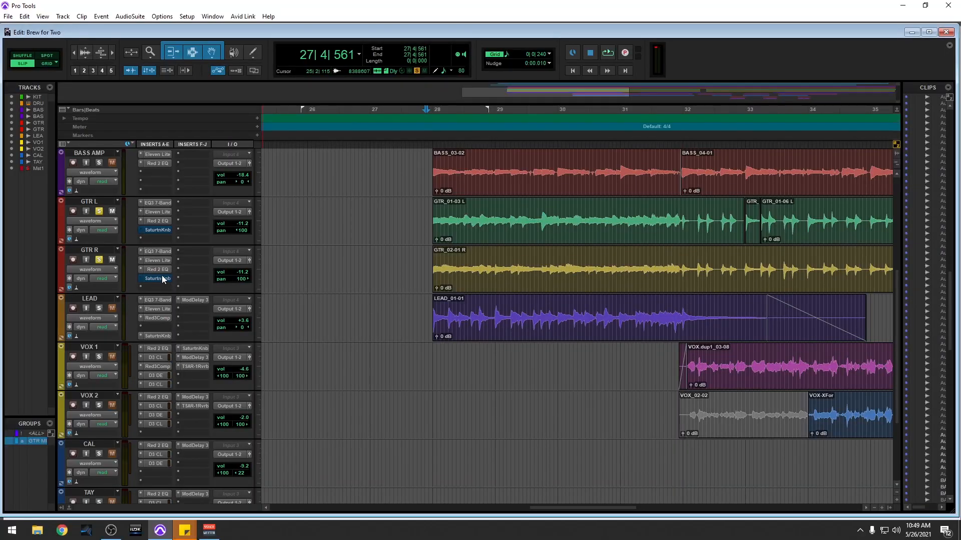
# Open the Saturation Knob on the GTR R track and compare it with bypass during playback, leaving it active
pyautogui.click(163, 279)
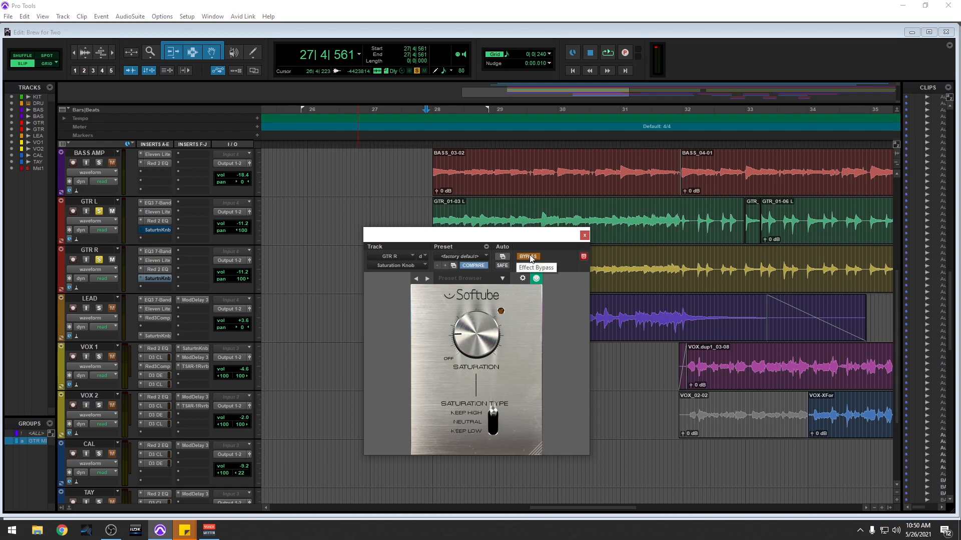
pyautogui.press('space')
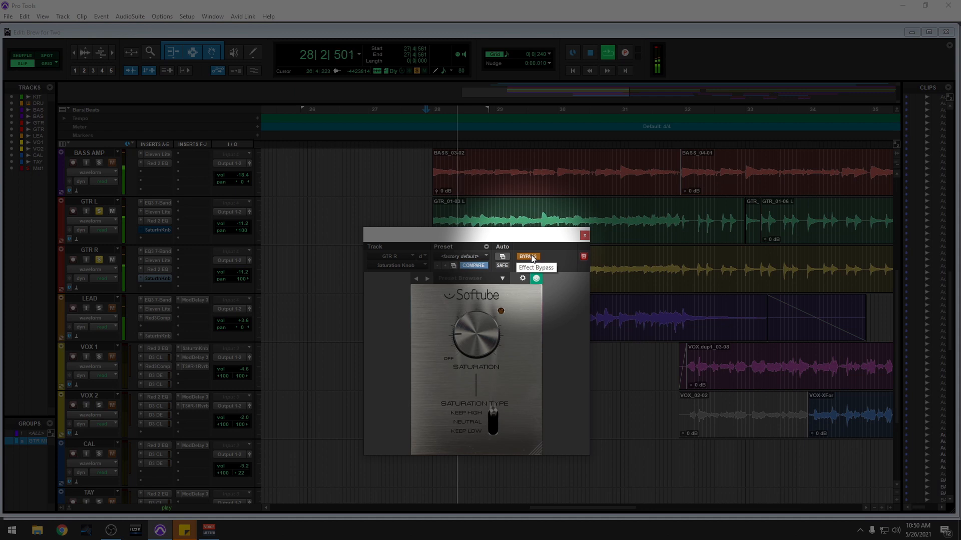
pyautogui.click(530, 257)
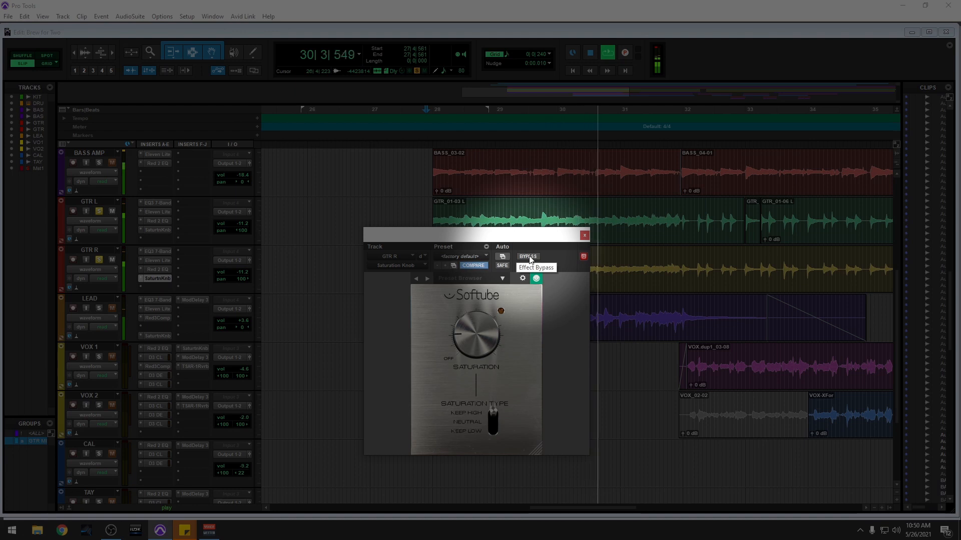
pyautogui.click(530, 257)
pyautogui.click(530, 257)
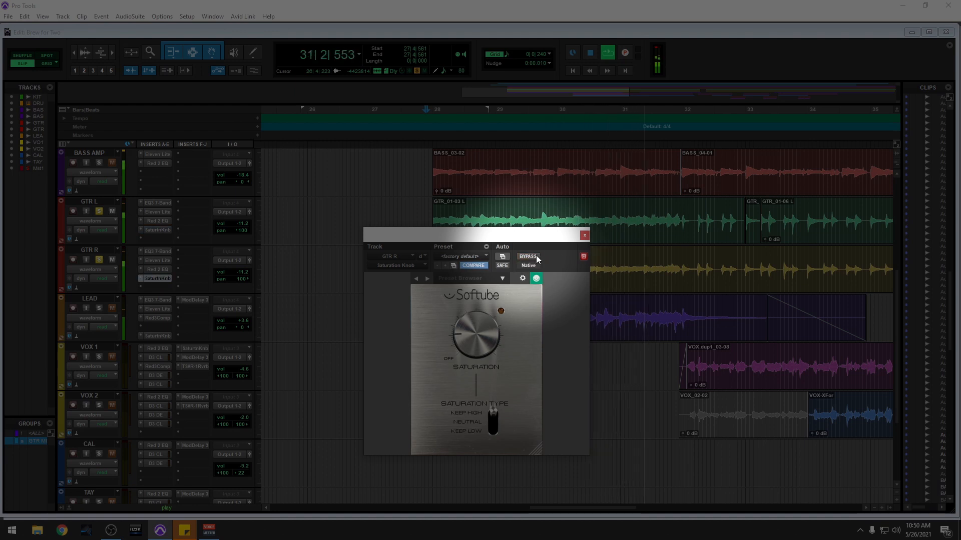